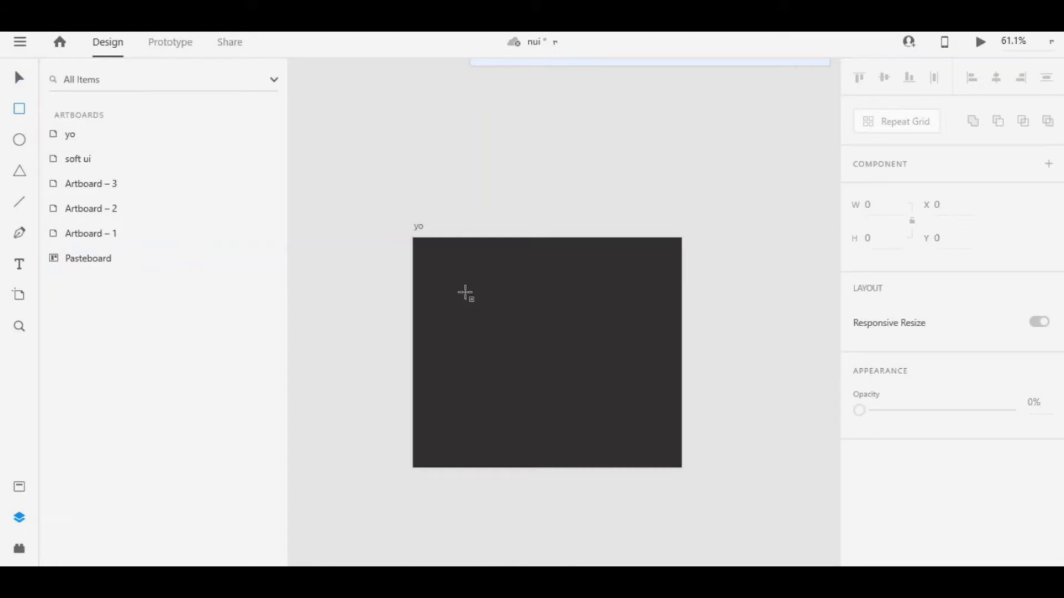
# - Draw a white rectangle about 326 × 40 in the upper part of the yo artboard and round its corners to 20
pyautogui.moveTo(466, 293); pyautogui.dragTo(621, 311)
pyautogui.click(19, 78)
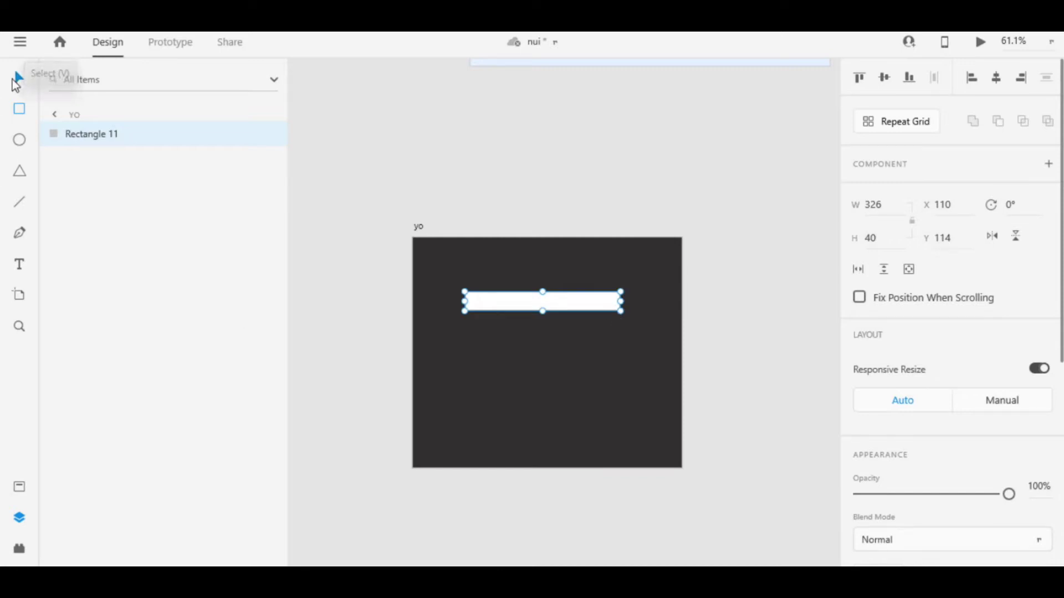
pyautogui.click(578, 259)
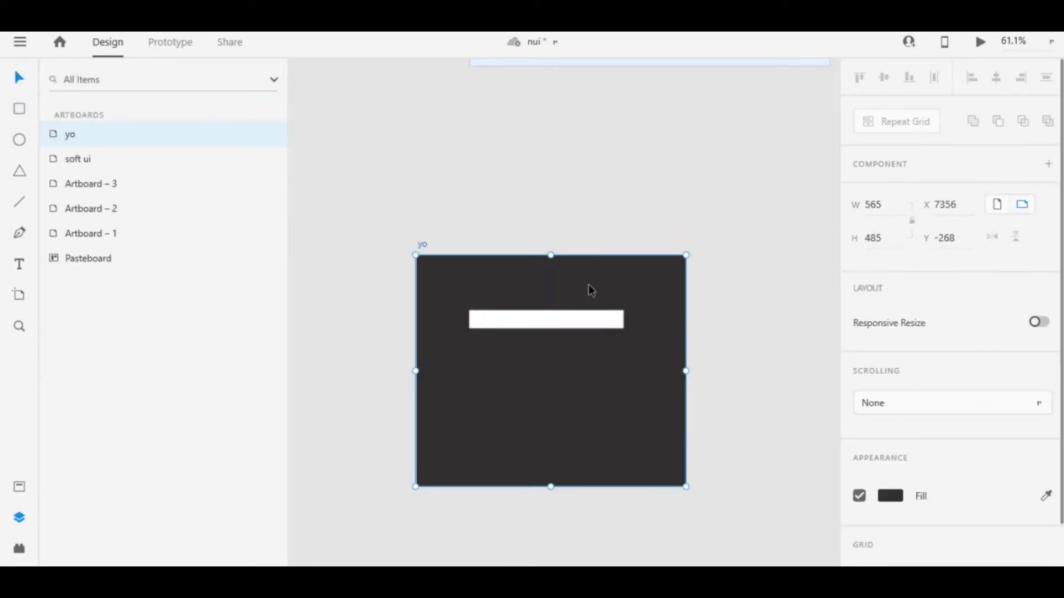
pyautogui.scroll(5, 748, 263)
pyautogui.moveTo(561, 341); pyautogui.dragTo(864, 235)
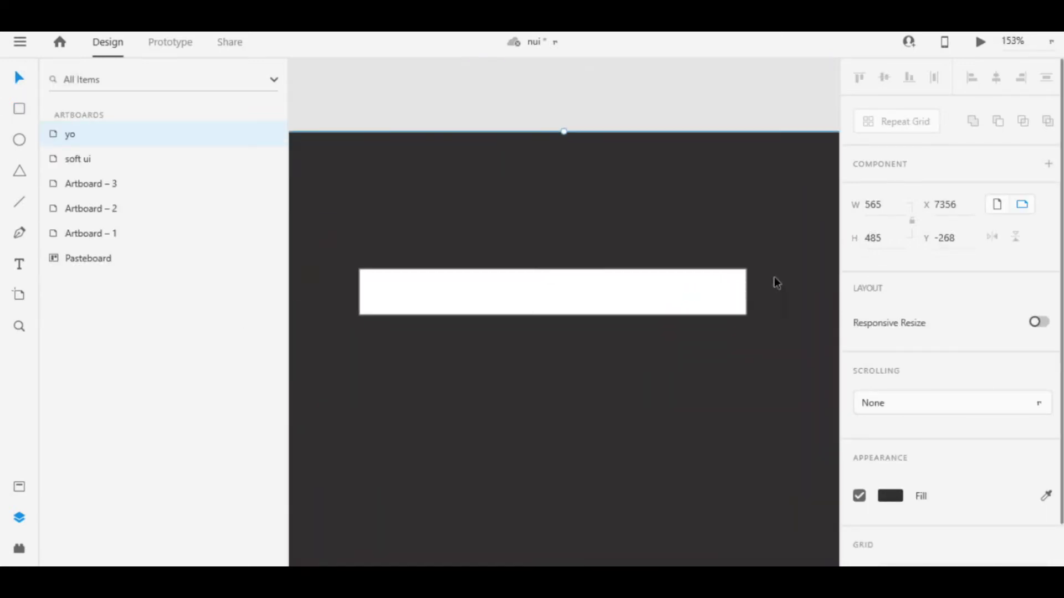
pyautogui.click(619, 294)
pyautogui.doubleClick(742, 314)
pyautogui.press('Escape')
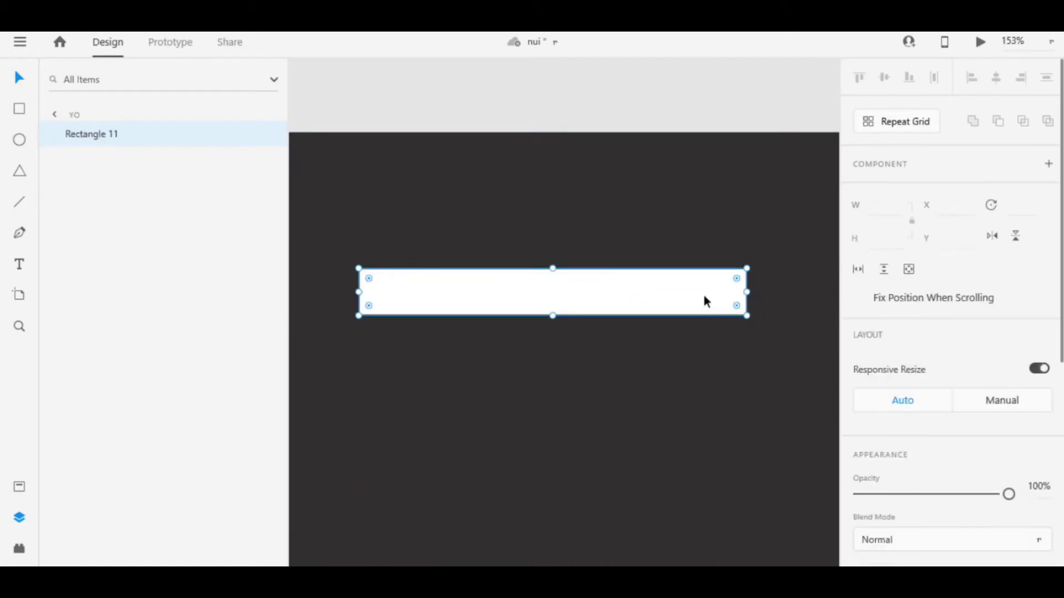
pyautogui.moveTo(736, 306); pyautogui.dragTo(613, 278)
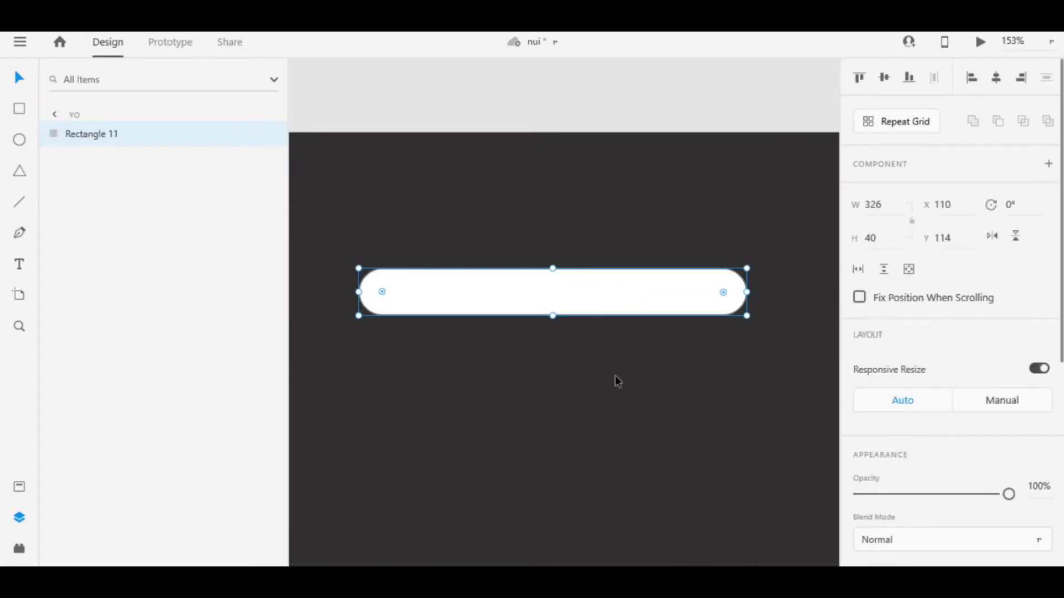
# - Copy the rounded rectangle and paste two duplicates in place over it
pyautogui.rightClick(581, 291)
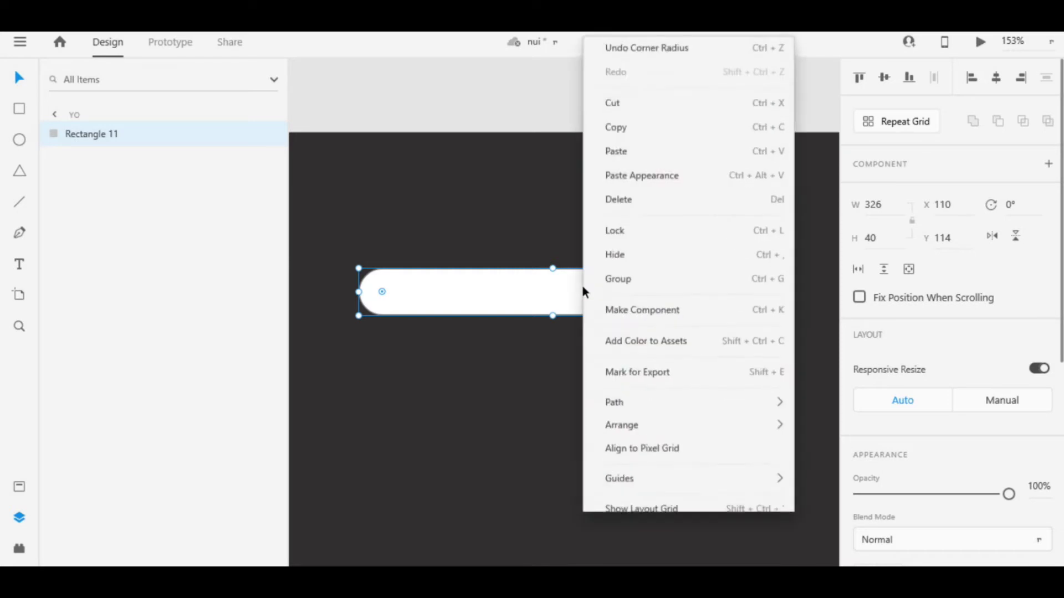
pyautogui.click(614, 93)
pyautogui.rightClick(609, 282)
pyautogui.click(641, 117)
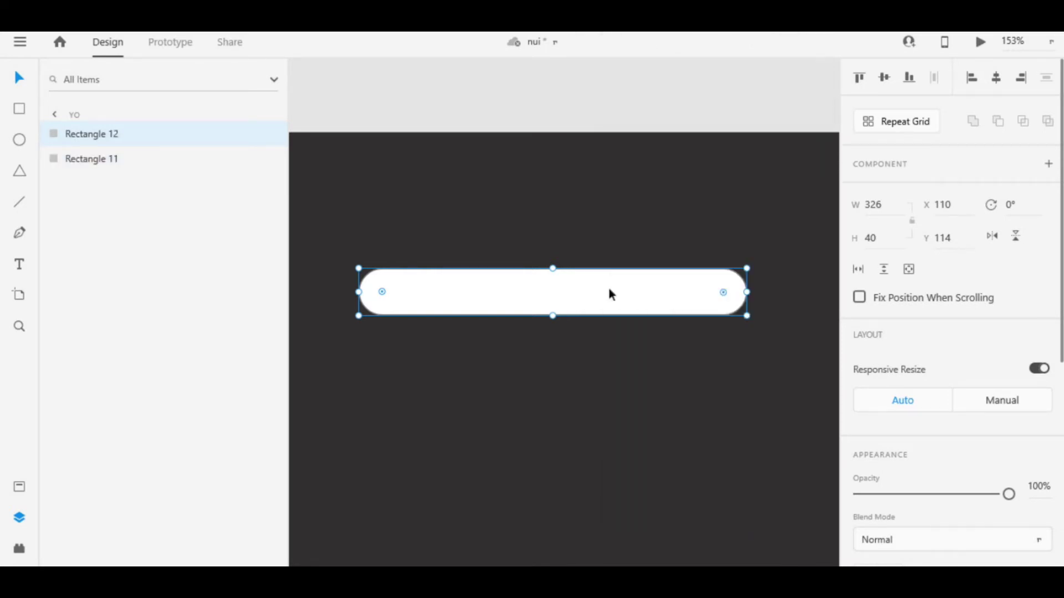
pyautogui.rightClick(608, 309)
pyautogui.click(641, 118)
# - Remove the border from all three stacked rectangles and fill them with the dark colour sampled from the artboard
pyautogui.moveTo(330, 223); pyautogui.dragTo(784, 391)
pyautogui.scroll(-5, 856, 515)
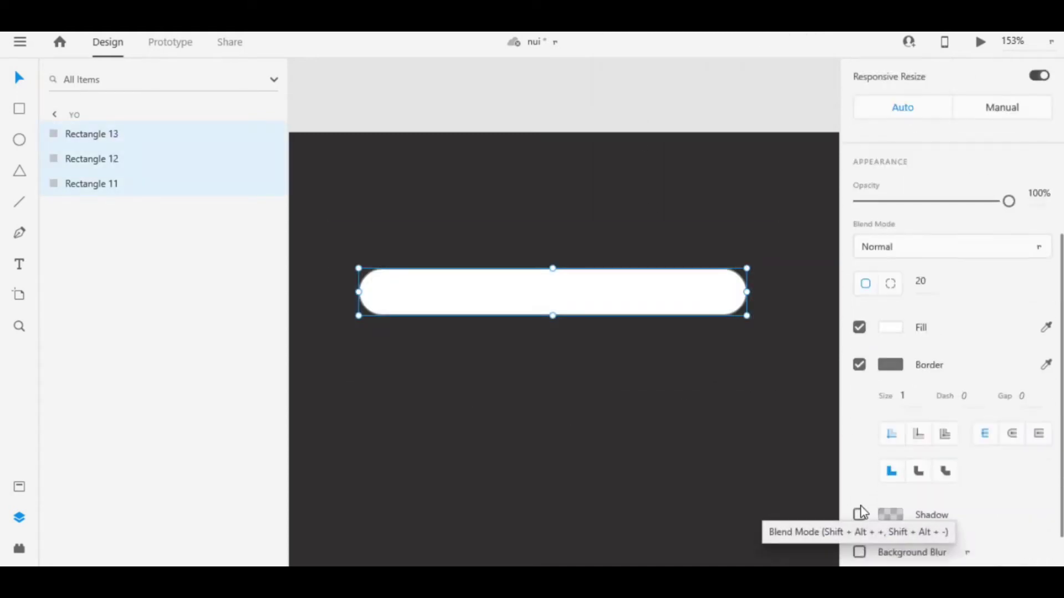
pyautogui.click(860, 353)
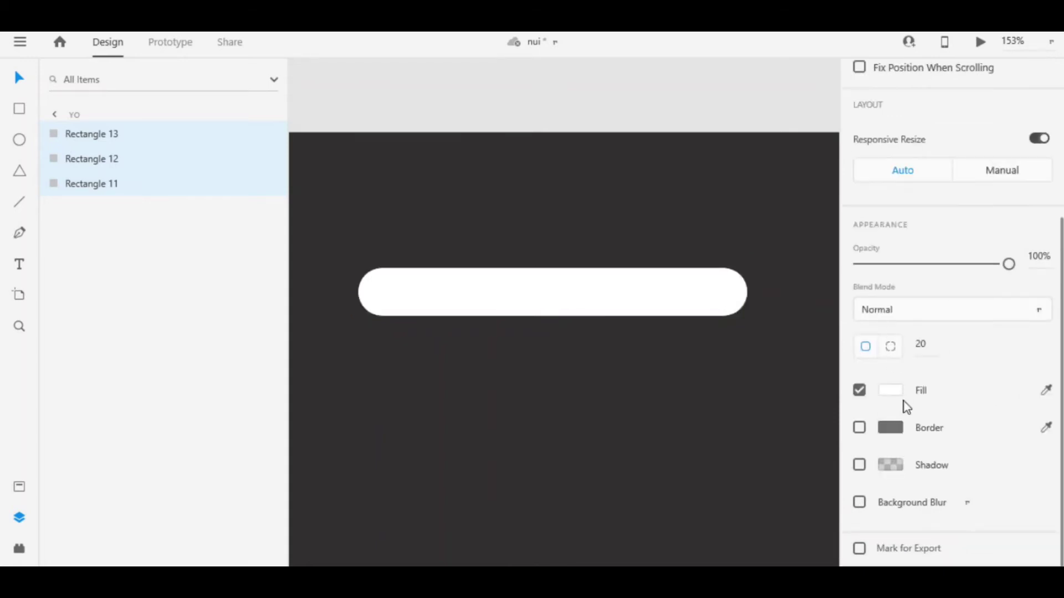
pyautogui.click(1046, 390)
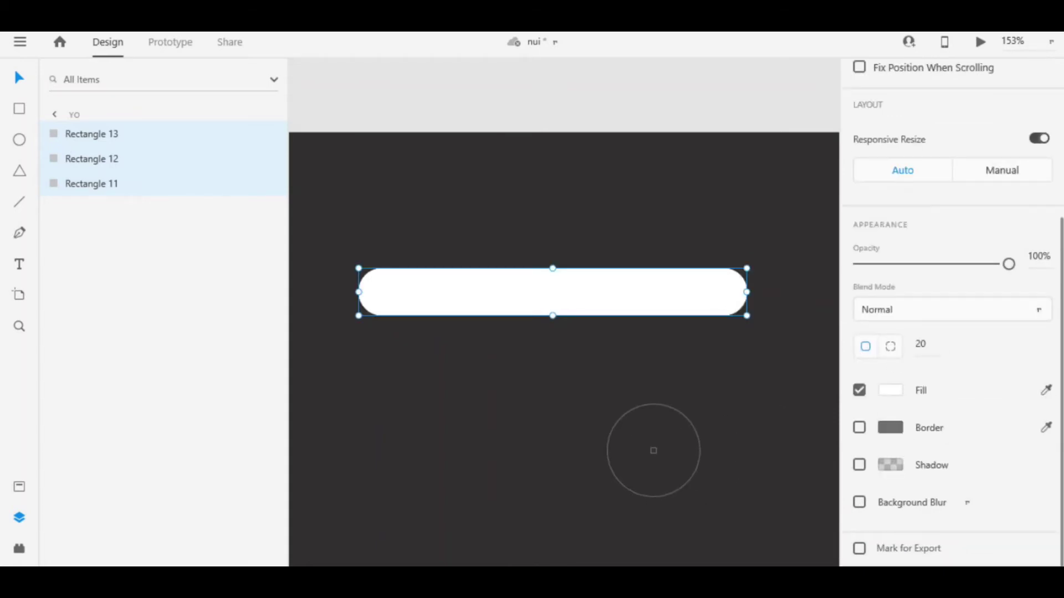
pyautogui.click(655, 452)
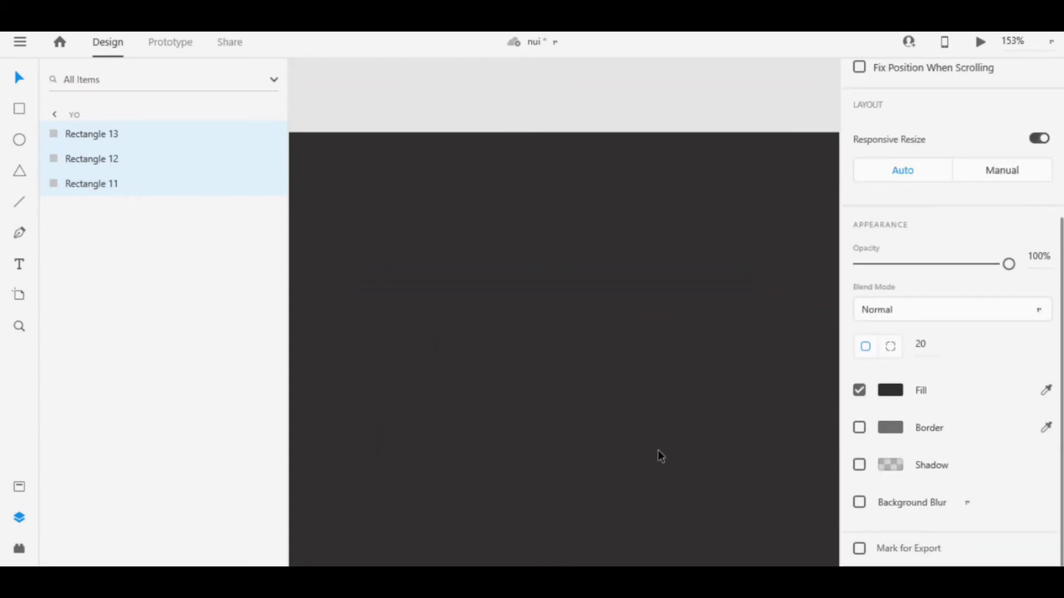
# - Rename the three rectangle layers from top to bottom as base, lit and shad
pyautogui.doubleClick(87, 135)
pyautogui.press('BackSpace')
pyautogui.write('base')
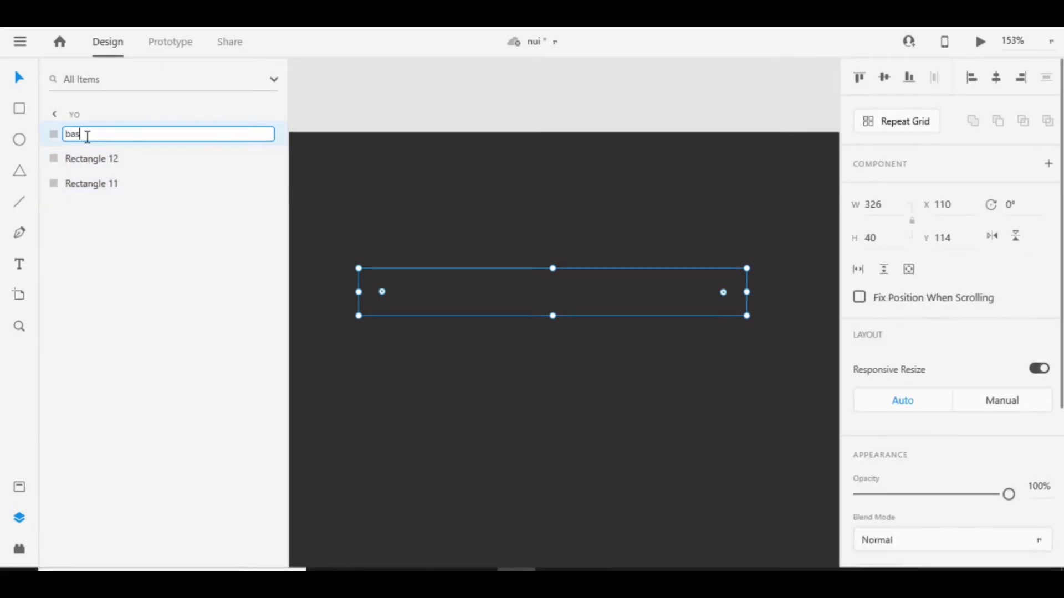
pyautogui.doubleClick(96, 161)
pyautogui.press('BackSpace')
pyautogui.doubleClick(124, 192)
pyautogui.press('BackSpace')
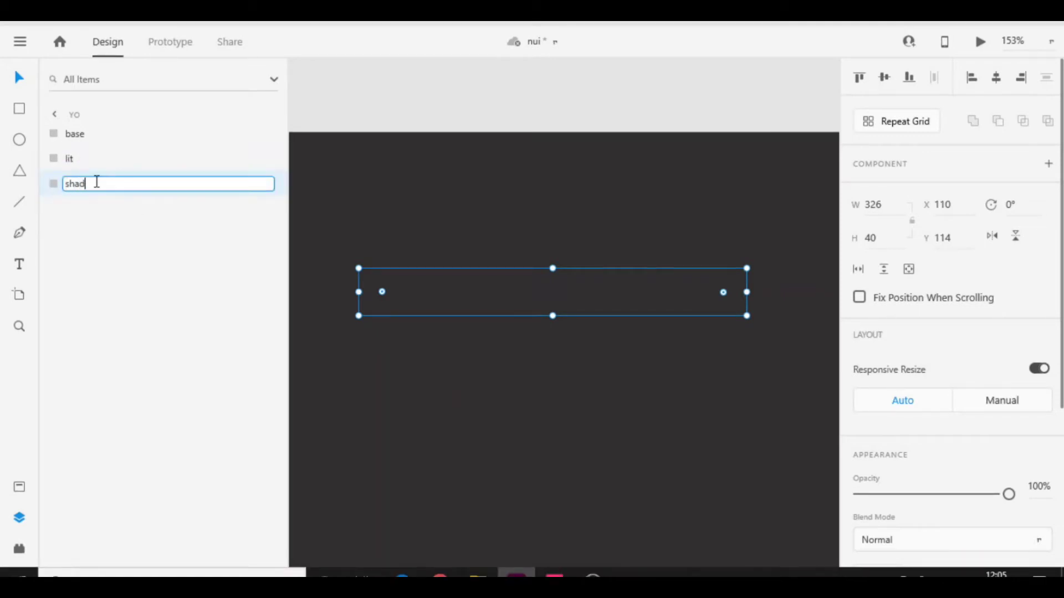
pyautogui.press('Return')
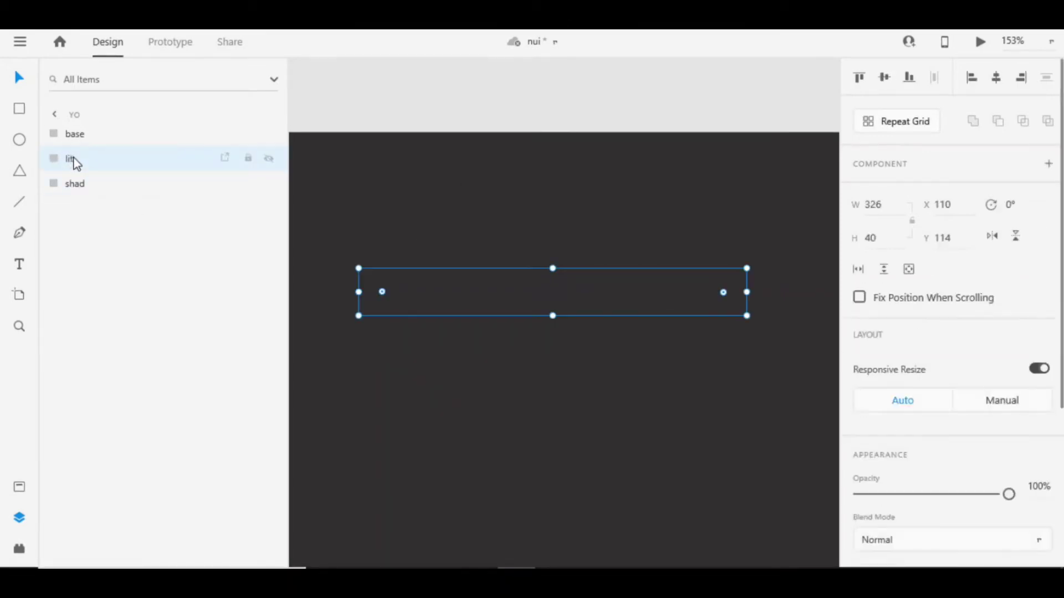
# - Add a shadow to the lit layer with X -15, Y -15 and blur 25
pyautogui.scroll(-1, 726, 333)
pyautogui.scroll(-5, 926, 503)
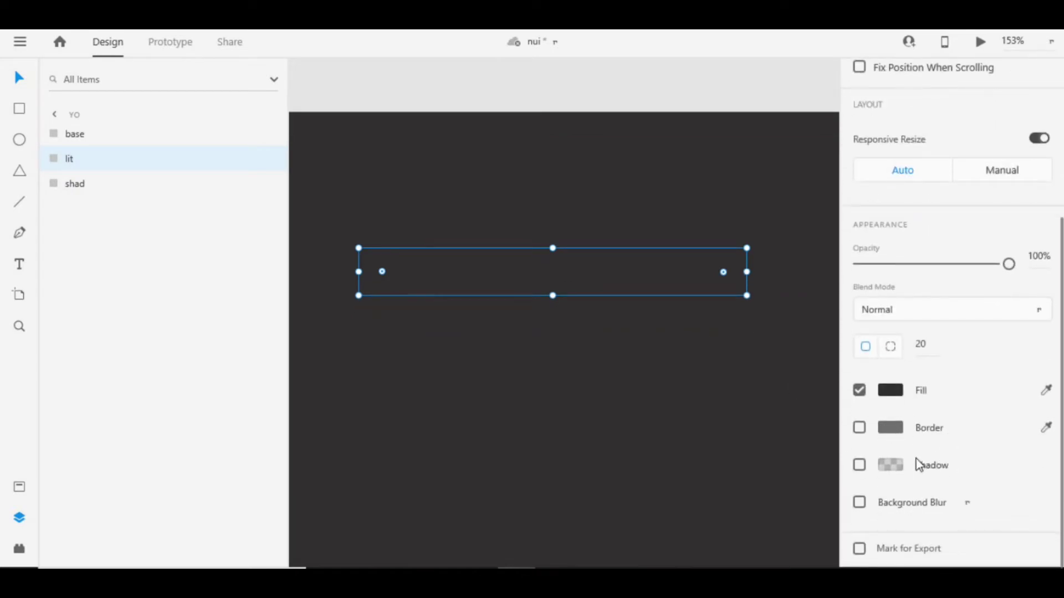
pyautogui.click(858, 465)
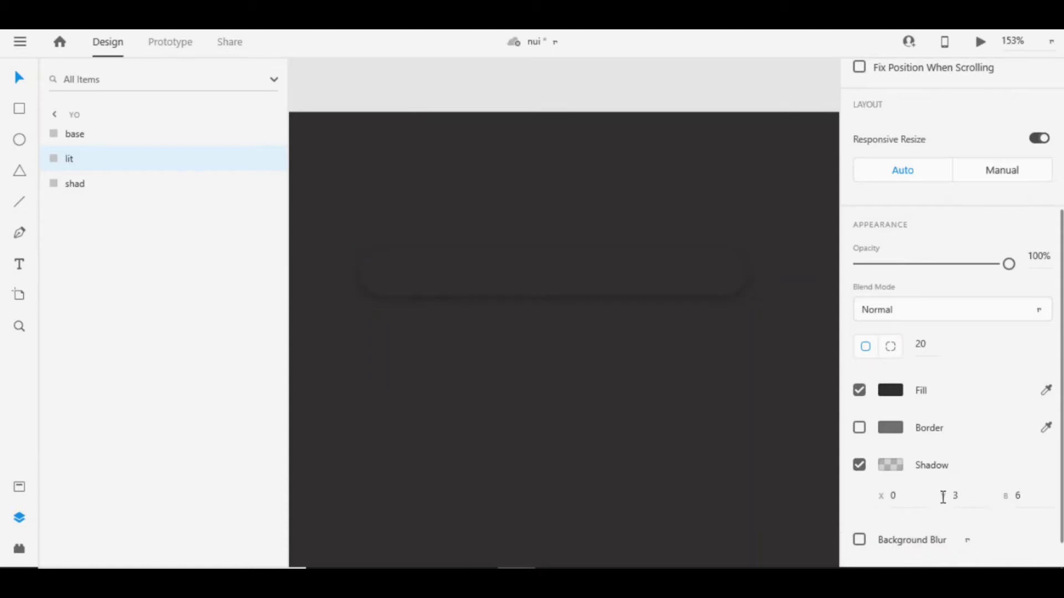
pyautogui.click(894, 497)
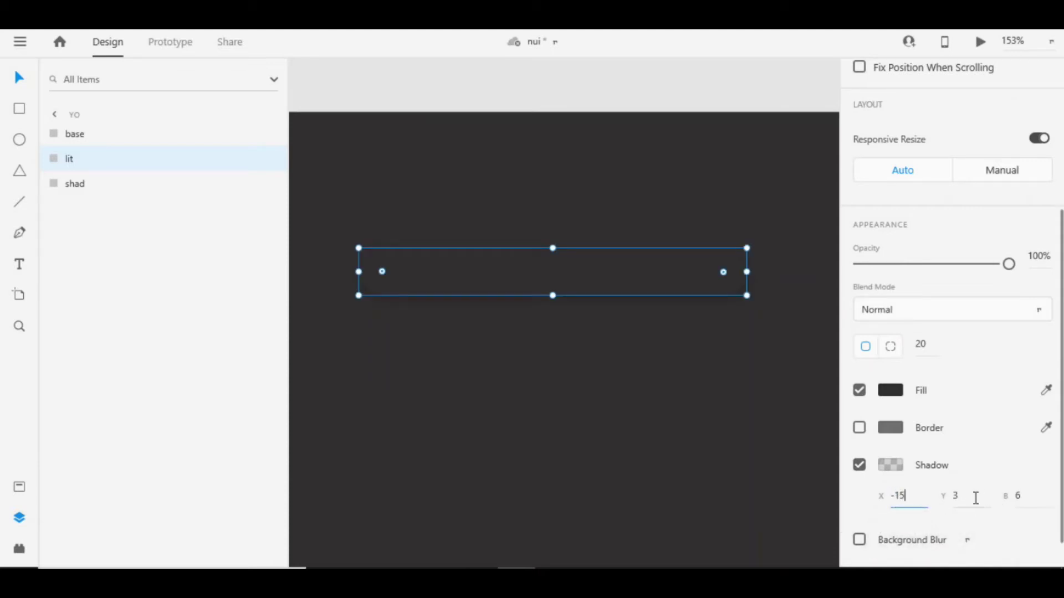
pyautogui.click(948, 497)
pyautogui.click(1017, 497)
pyautogui.write('25')
pyautogui.press('Return')
# - Set the lit layer's shadow colour to white (#FFFFFF) at 7% opacity
pyautogui.click(883, 469)
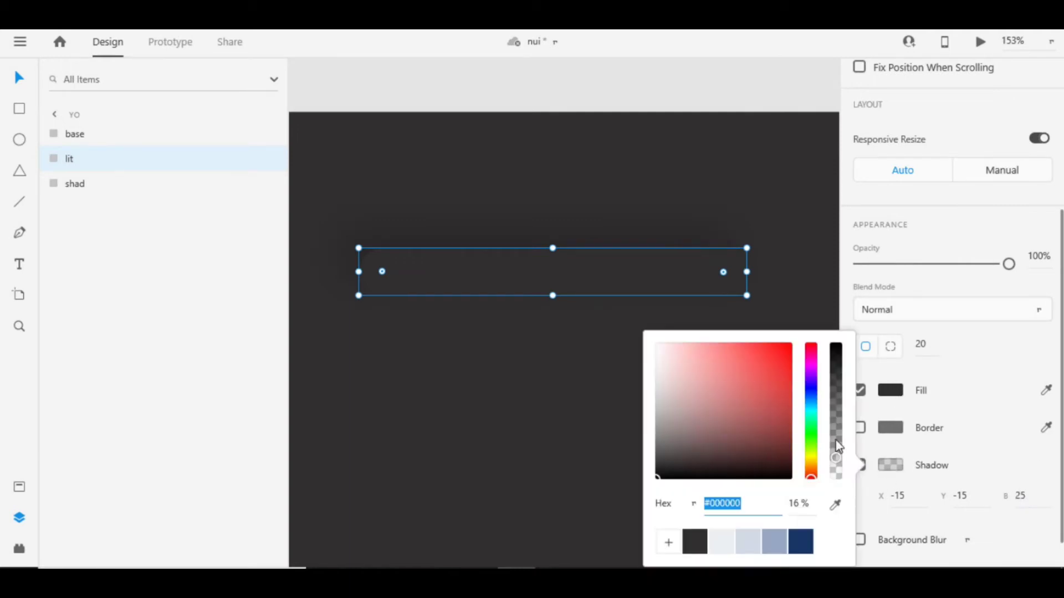
pyautogui.moveTo(700, 398); pyautogui.dragTo(550, 321)
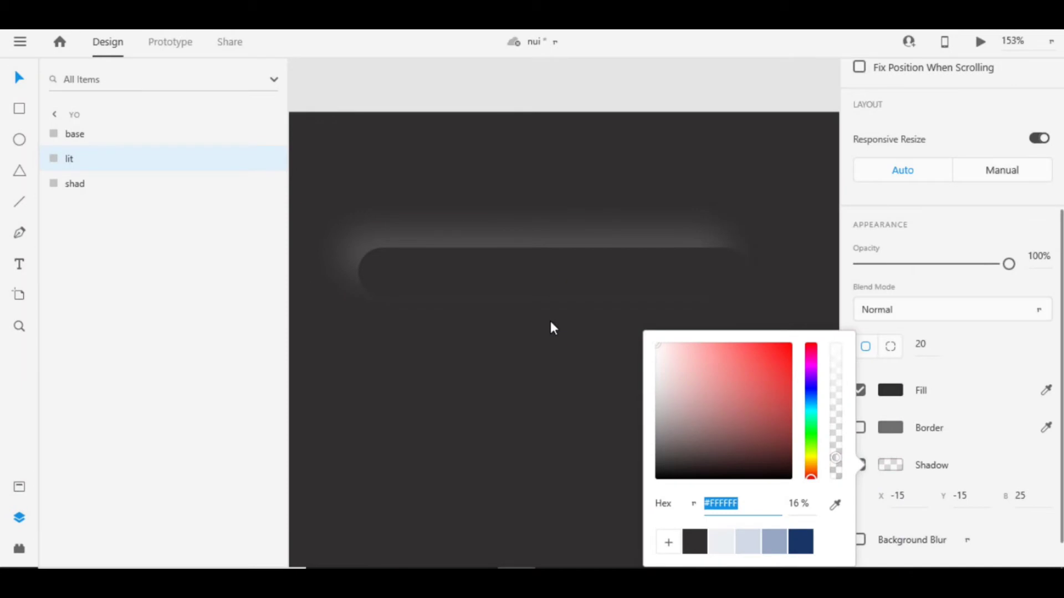
pyautogui.click(796, 503)
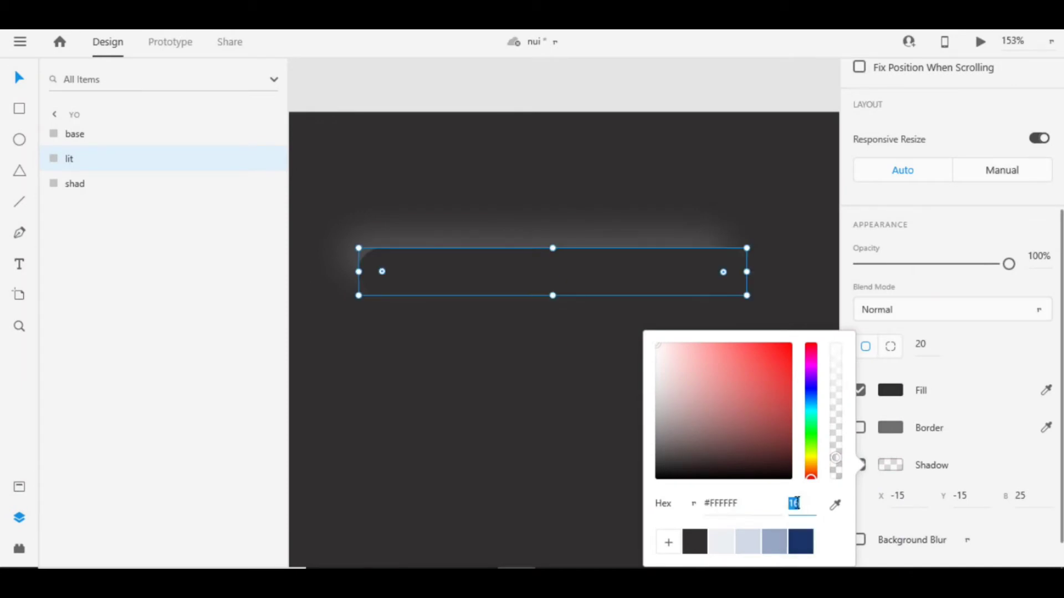
pyautogui.write('7')
pyautogui.click(637, 478)
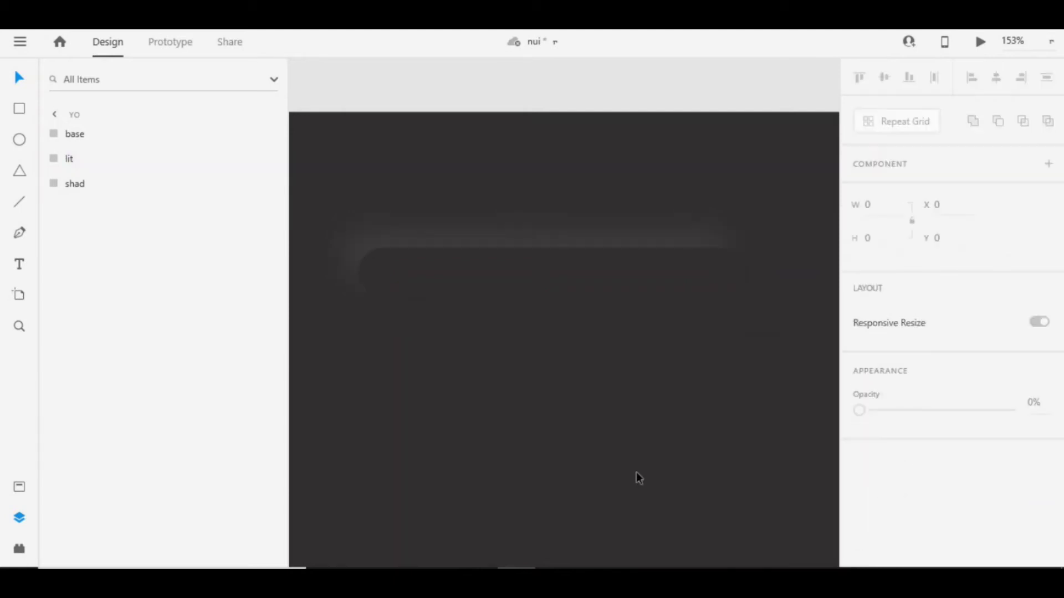
# - Add a shadow to the shad layer with X 15, Y 15 and blur 25
pyautogui.click(640, 272)
pyautogui.click(104, 188)
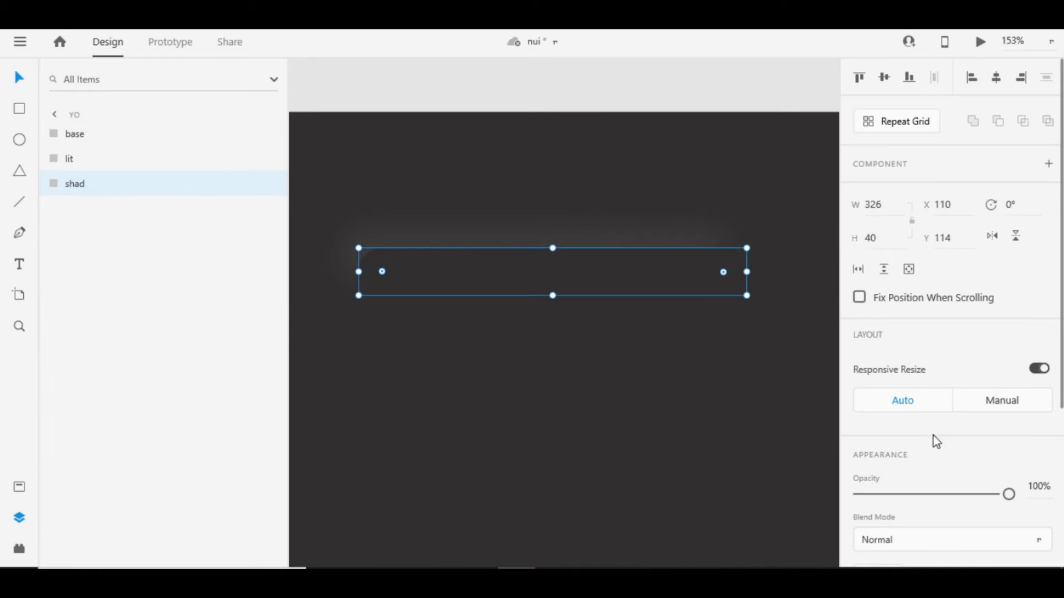
pyautogui.scroll(-5, 933, 441)
pyautogui.click(859, 465)
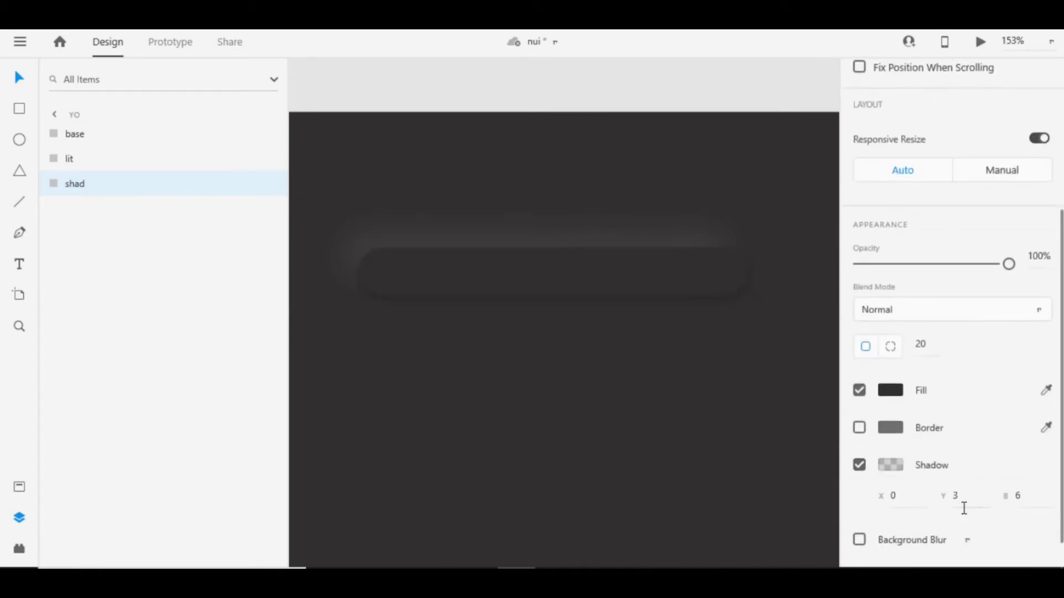
pyautogui.scroll(-1, 942, 487)
pyautogui.click(910, 465)
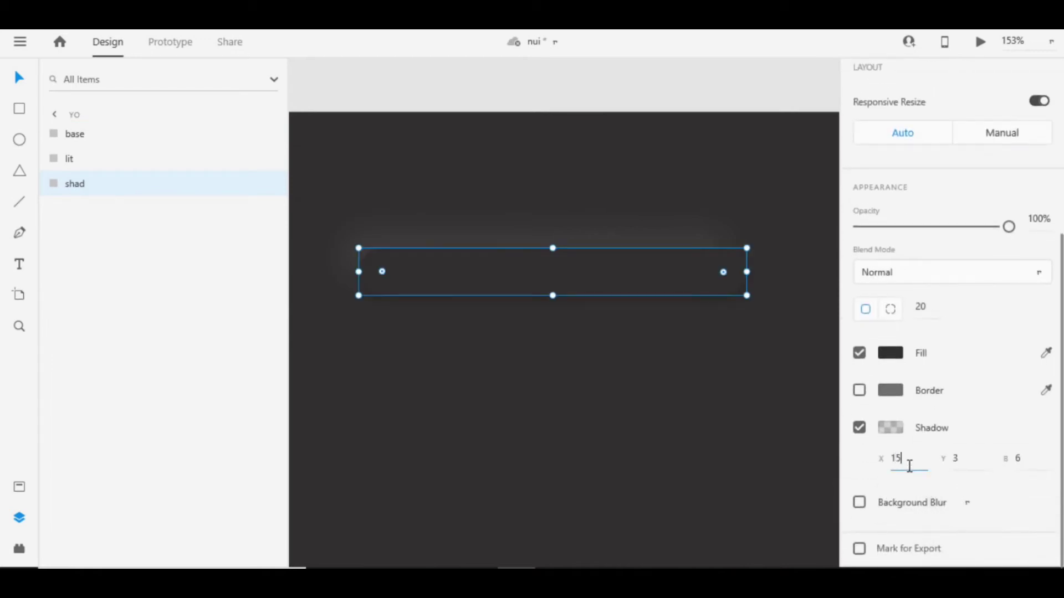
pyautogui.click(962, 460)
pyautogui.write('1')
pyautogui.click(1018, 460)
pyautogui.write('25')
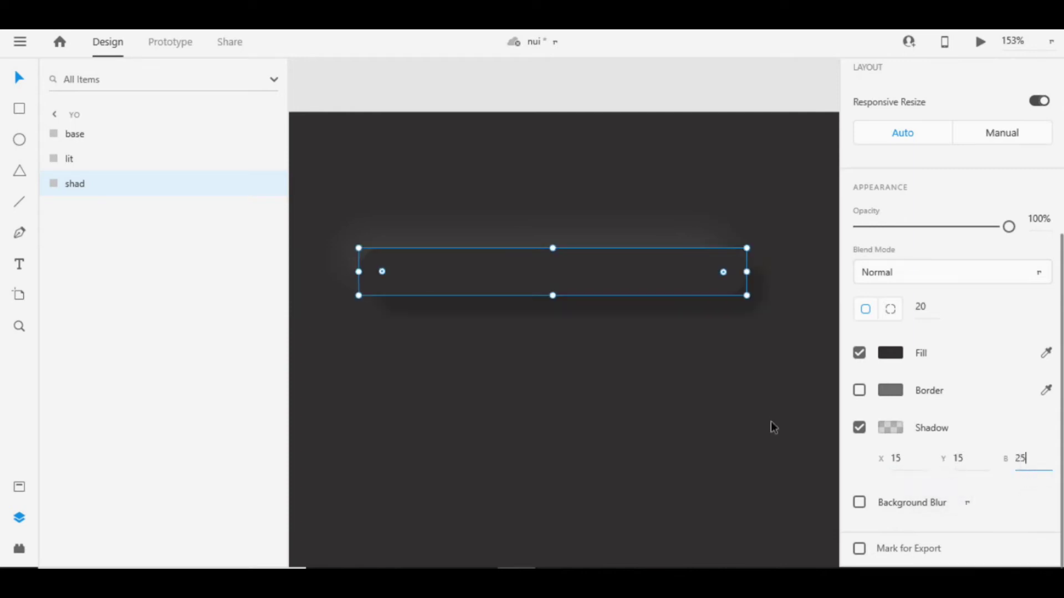
pyautogui.click(760, 388)
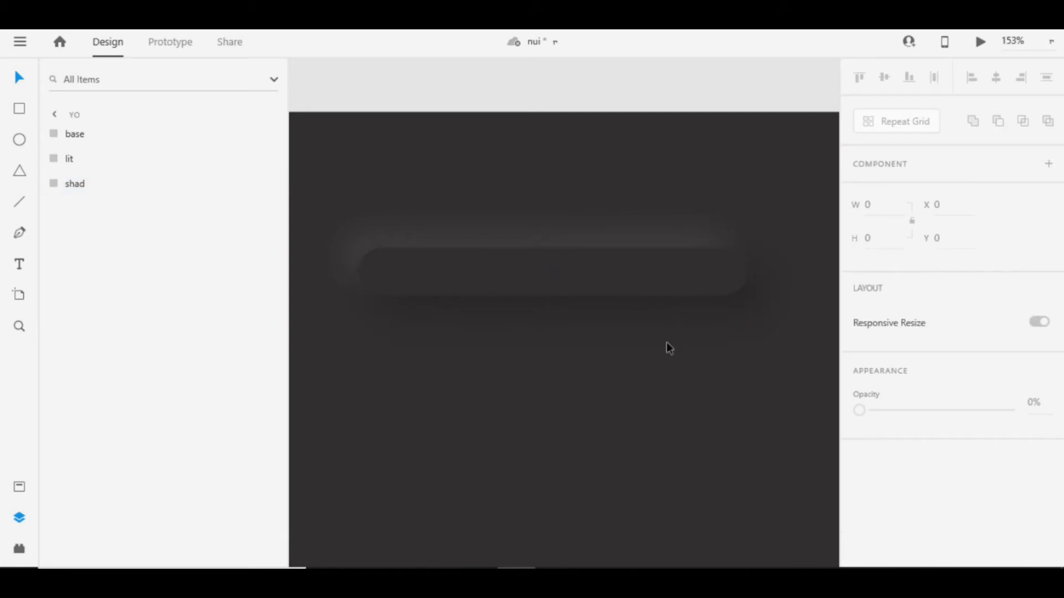
# - Place a copy of the base shape below the raised bar at about X 120, Y 304 and turn on its border
pyautogui.scroll(-3, 667, 341)
pyautogui.scroll(3, 666, 341)
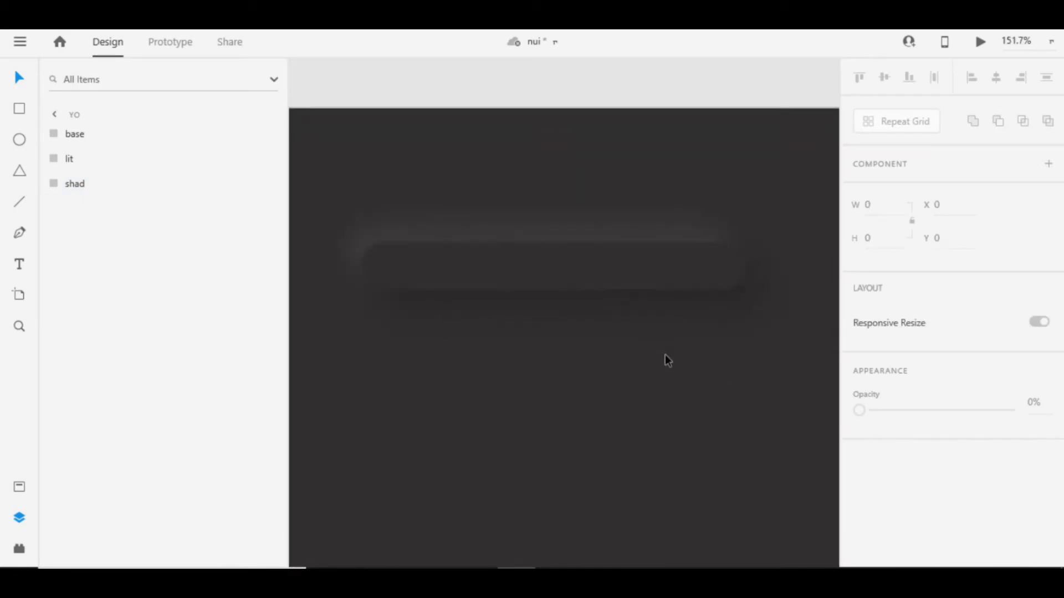
pyautogui.scroll(-4, 667, 360)
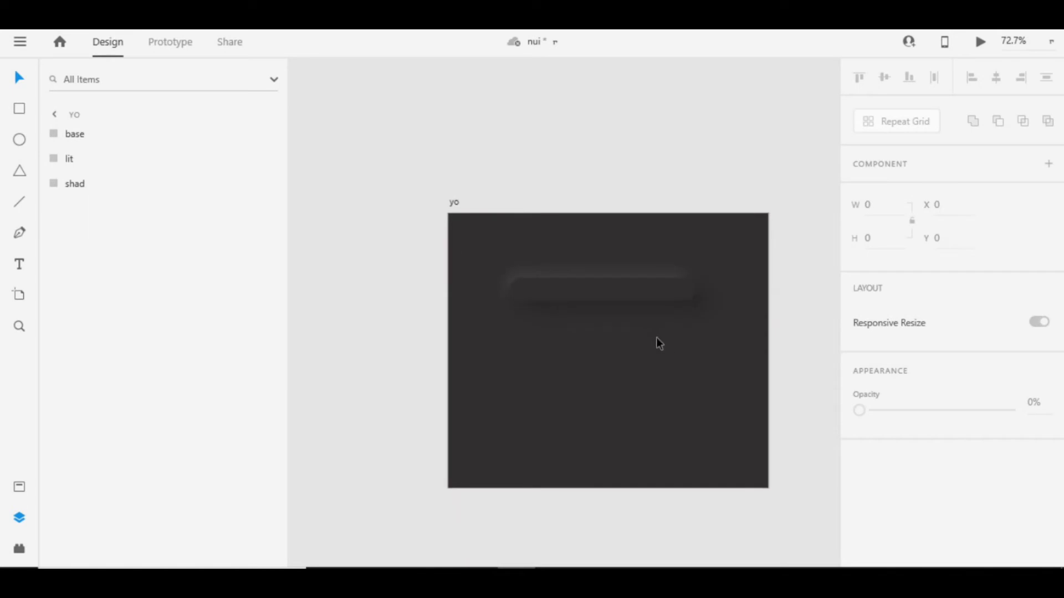
pyautogui.scroll(3, 657, 339)
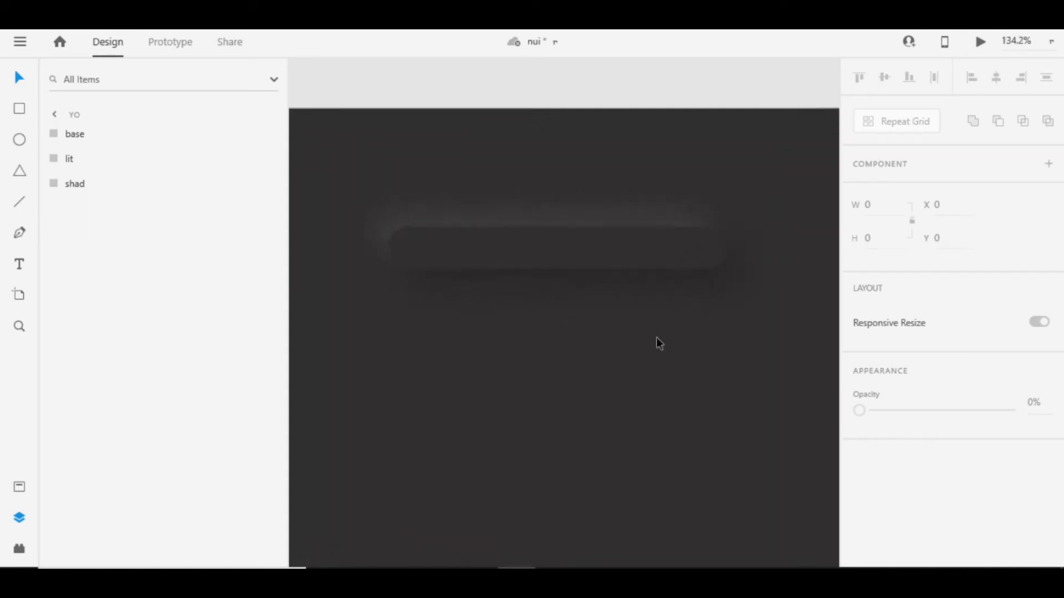
pyautogui.click(460, 252)
pyautogui.moveTo(461, 247); pyautogui.dragTo(475, 451)
pyautogui.scroll(-3, 631, 451)
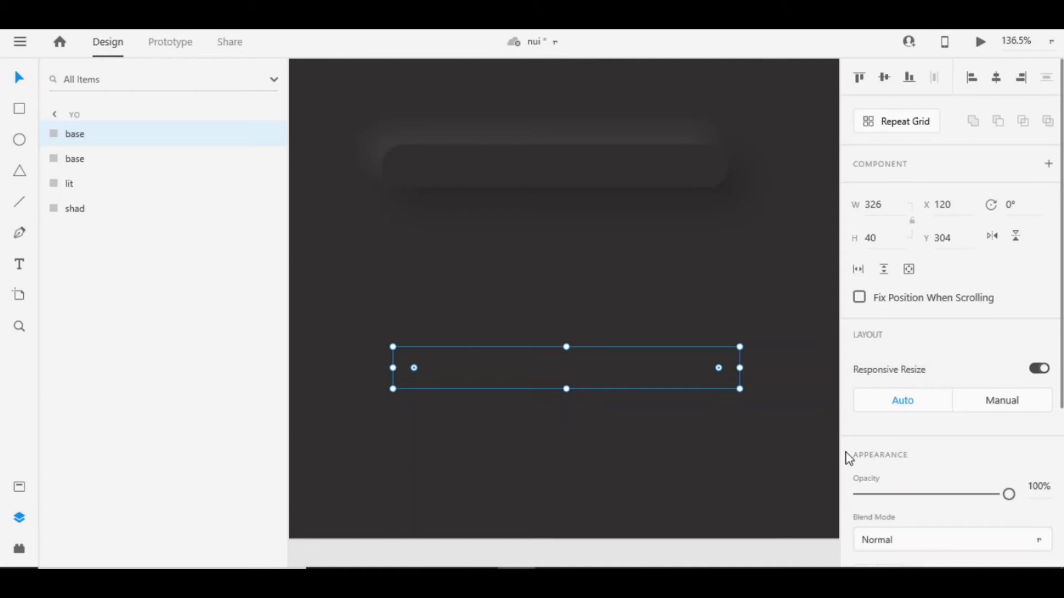
pyautogui.scroll(-4, 848, 458)
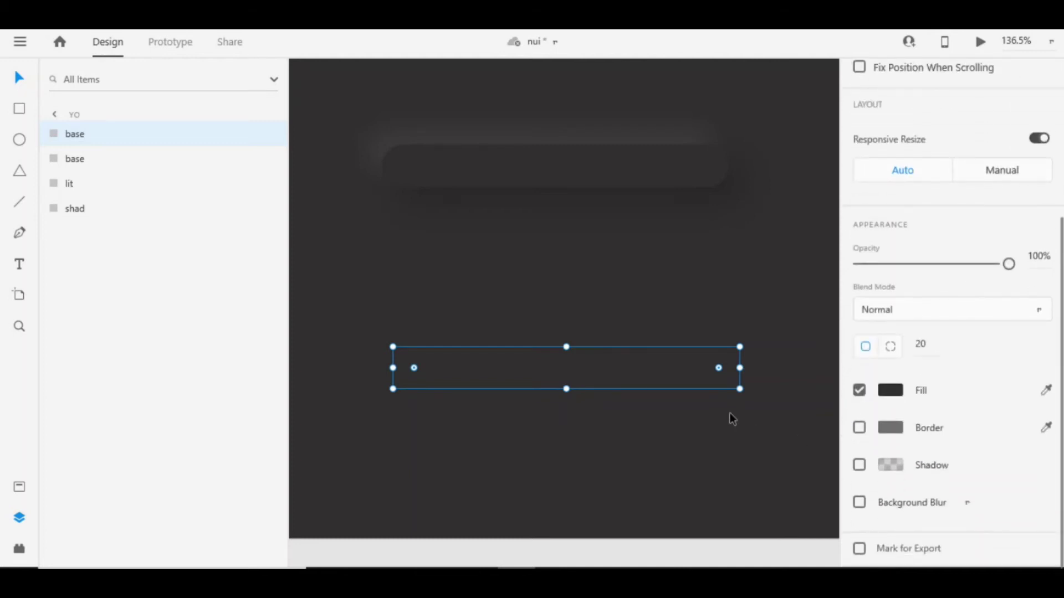
pyautogui.click(859, 428)
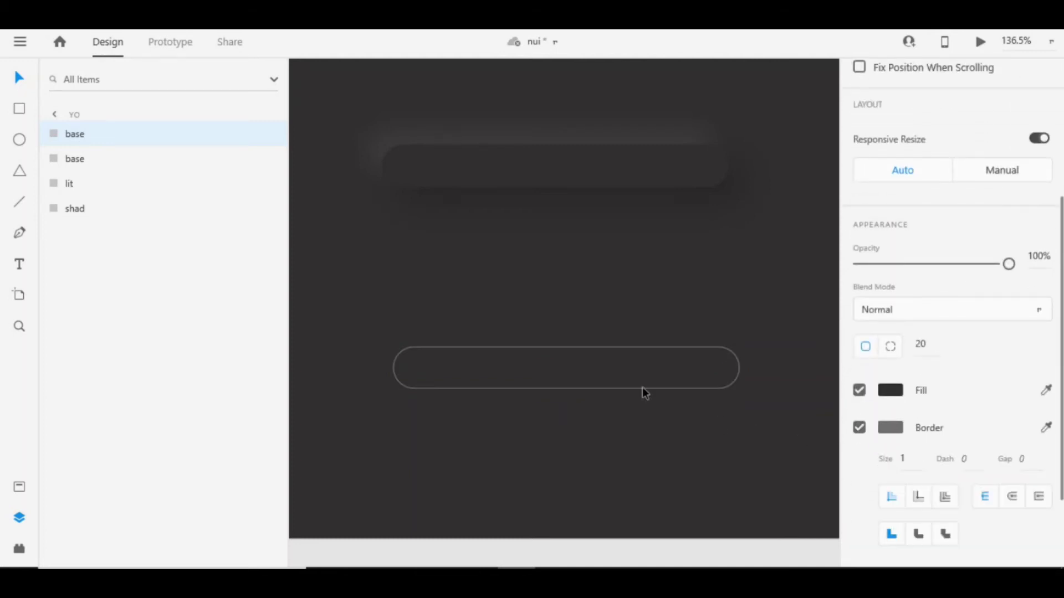
# - Duplicate the outlined lower base bar twice in place, stacking three copies
pyautogui.rightClick(627, 370)
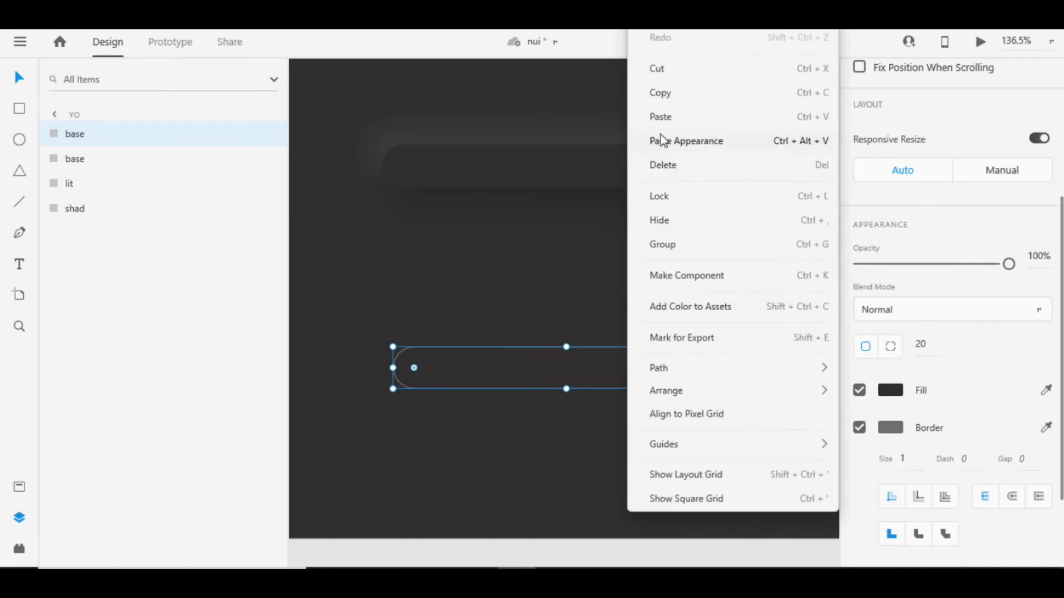
pyautogui.click(660, 92)
pyautogui.rightClick(634, 368)
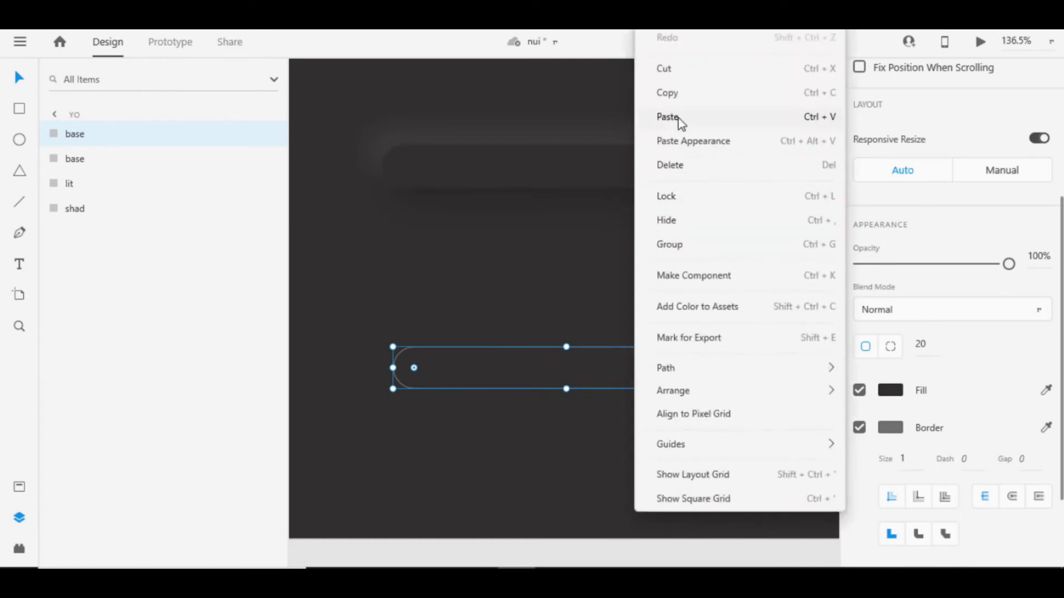
pyautogui.click(679, 124)
pyautogui.rightClick(667, 380)
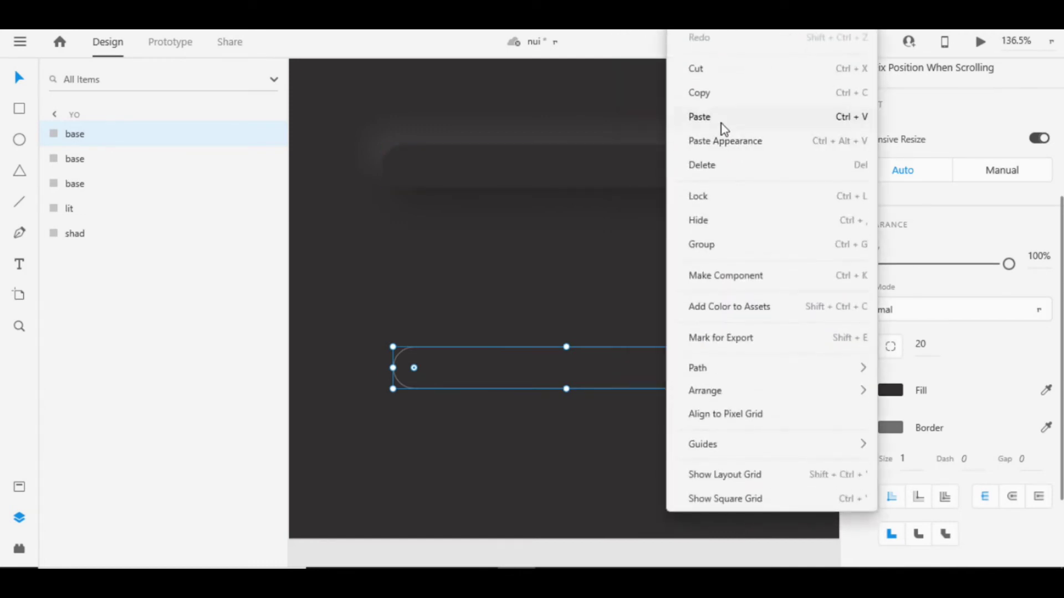
pyautogui.click(721, 126)
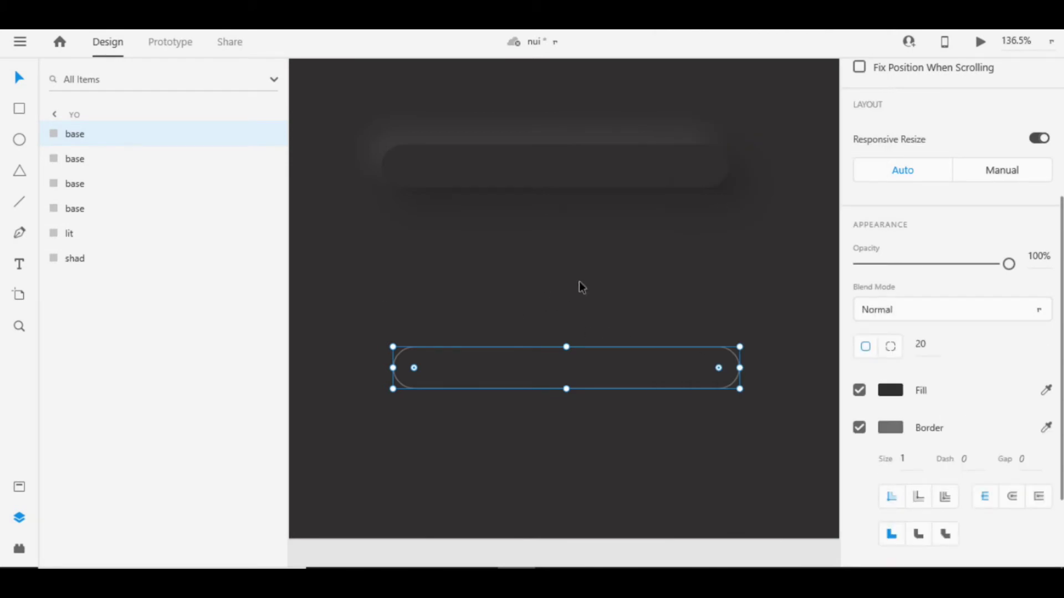
# - Group the base, lit and shad layers of the upper raised bar
pyautogui.moveTo(351, 113); pyautogui.dragTo(758, 214)
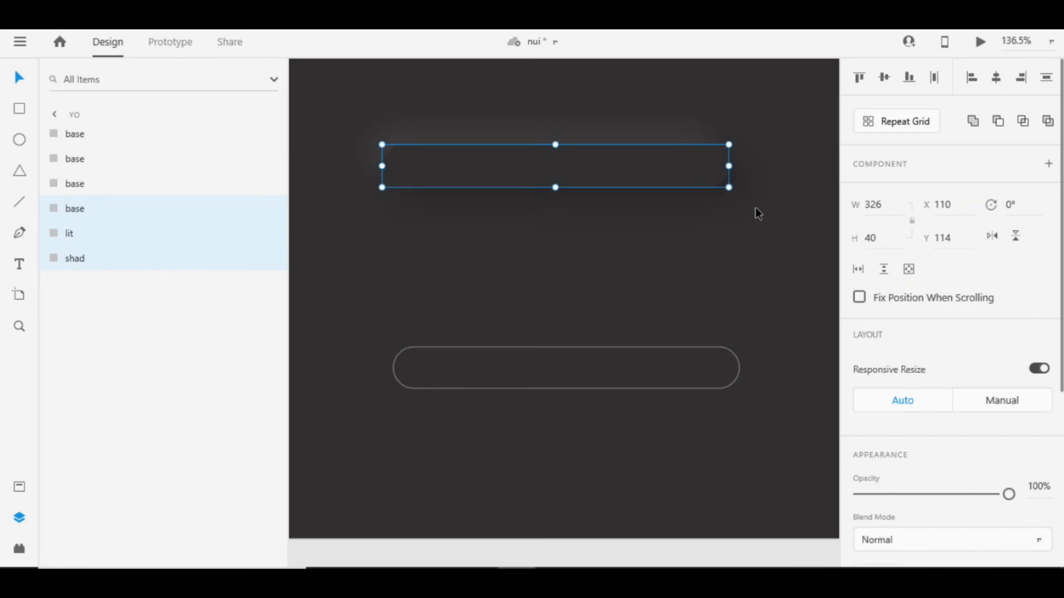
pyautogui.hotkey('ctrl', 'g')
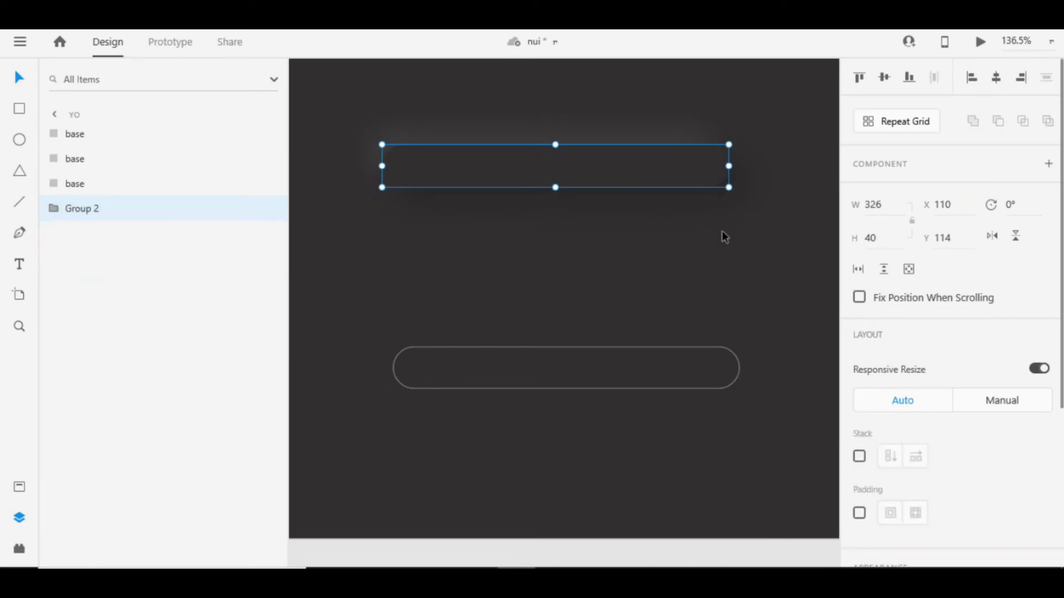
pyautogui.click(394, 256)
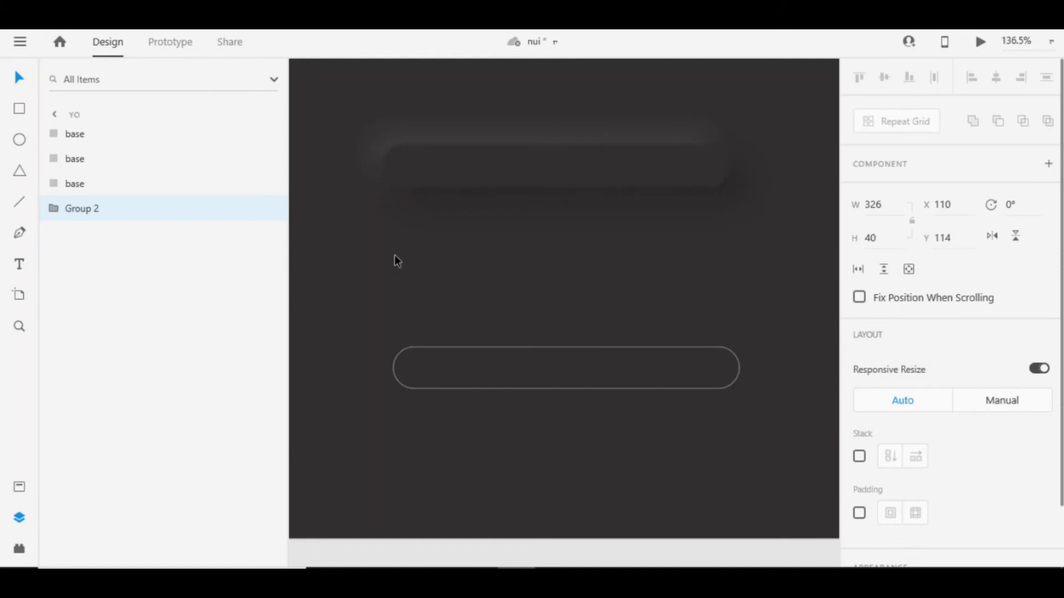
# - Rename the middle base layer of the lower bar as lit
pyautogui.click(82, 135)
pyautogui.doubleClick(80, 159)
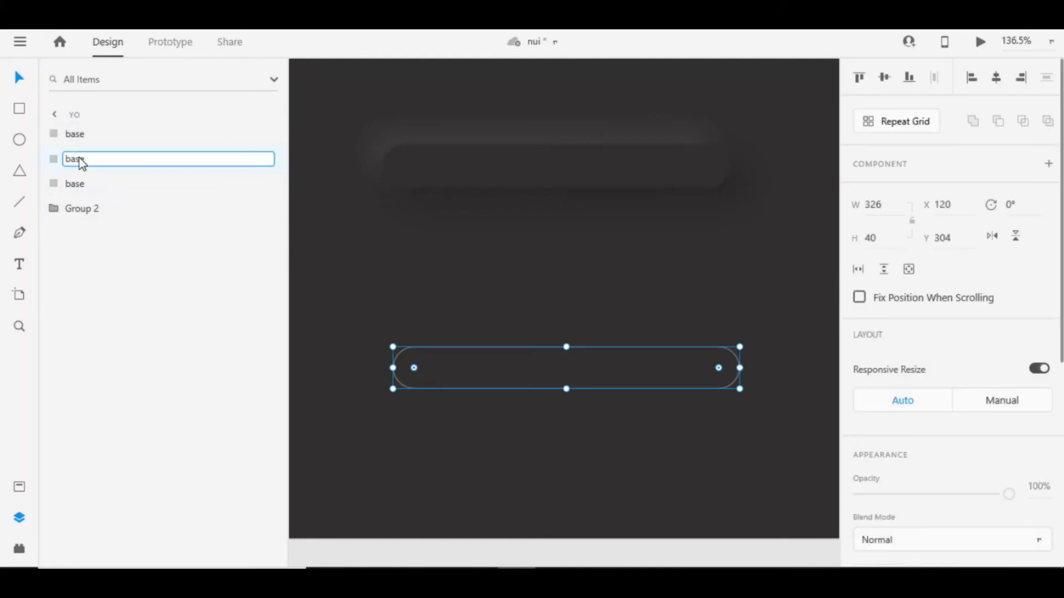
pyautogui.press('BackSpace')
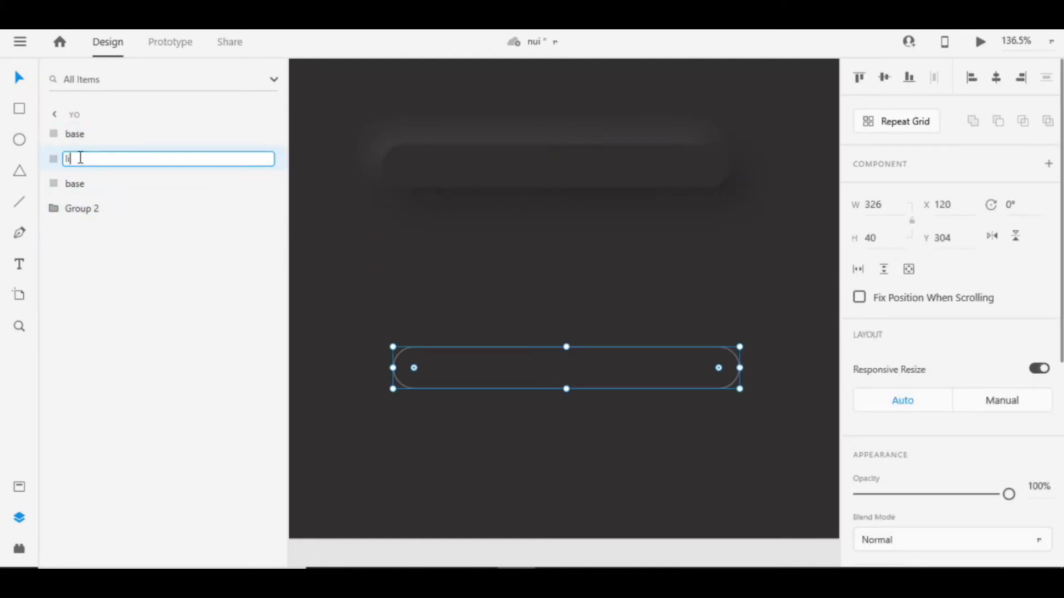
pyautogui.write('lit')
# - Rename the lowest base layer of the lower bar as shad
pyautogui.doubleClick(78, 183)
pyautogui.moveTo(97, 187); pyautogui.dragTo(42, 183)
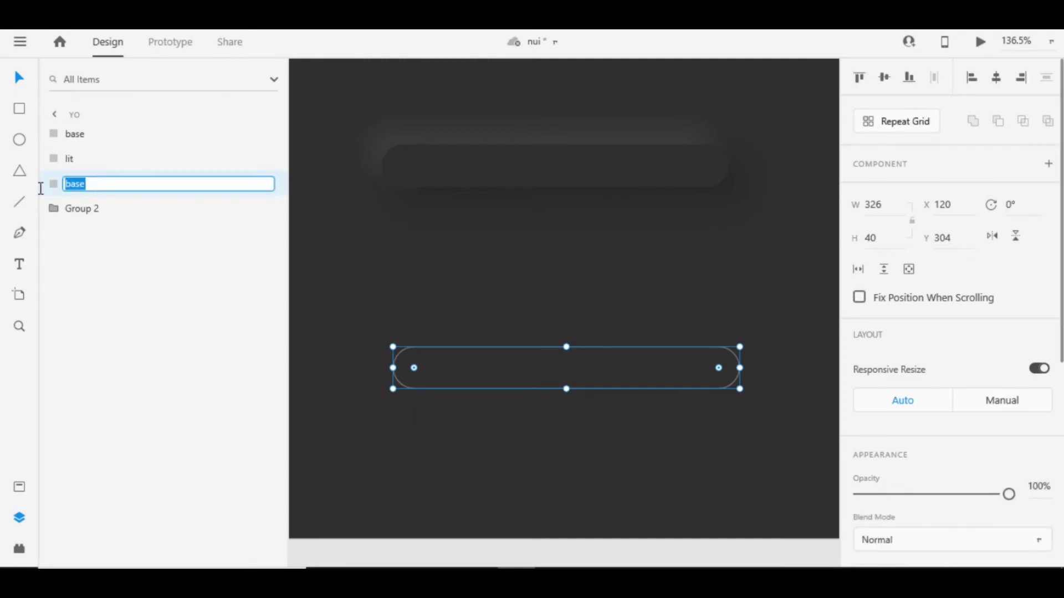
pyautogui.press('BackSpace')
pyautogui.press('Return')
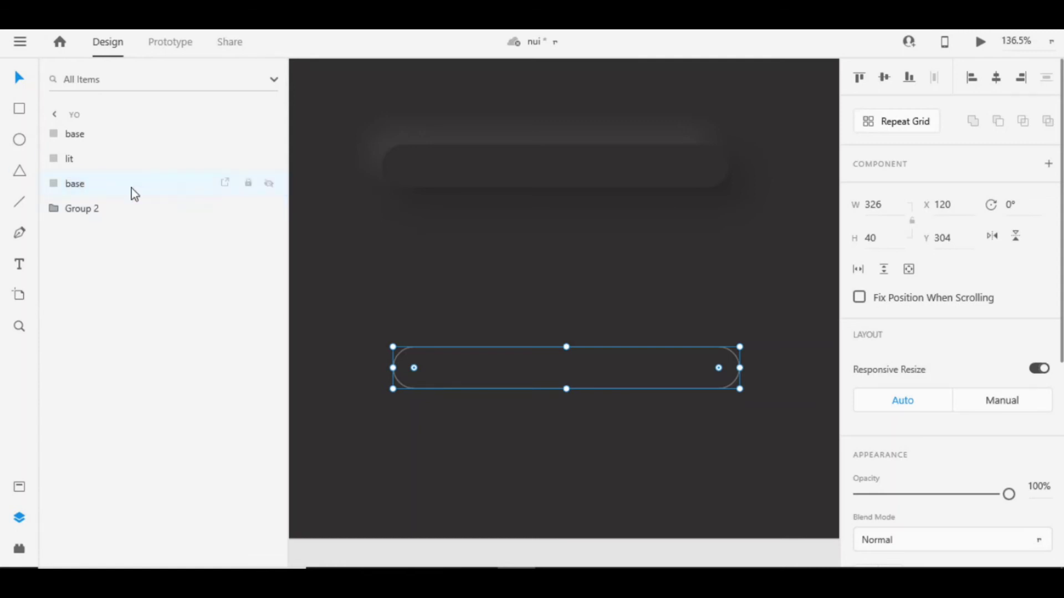
pyautogui.doubleClick(78, 183)
pyautogui.press('BackSpace')
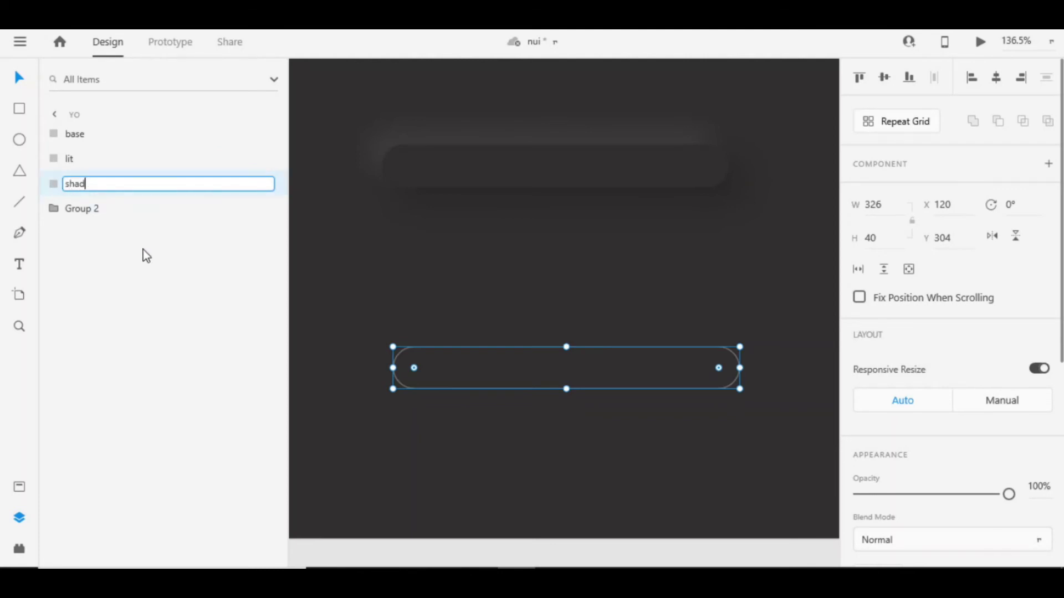
pyautogui.press('Return')
# - Fill the lower bar's base layer with white (#FFFFFF) and hide the layer
pyautogui.click(92, 139)
pyautogui.scroll(-3, 1008, 388)
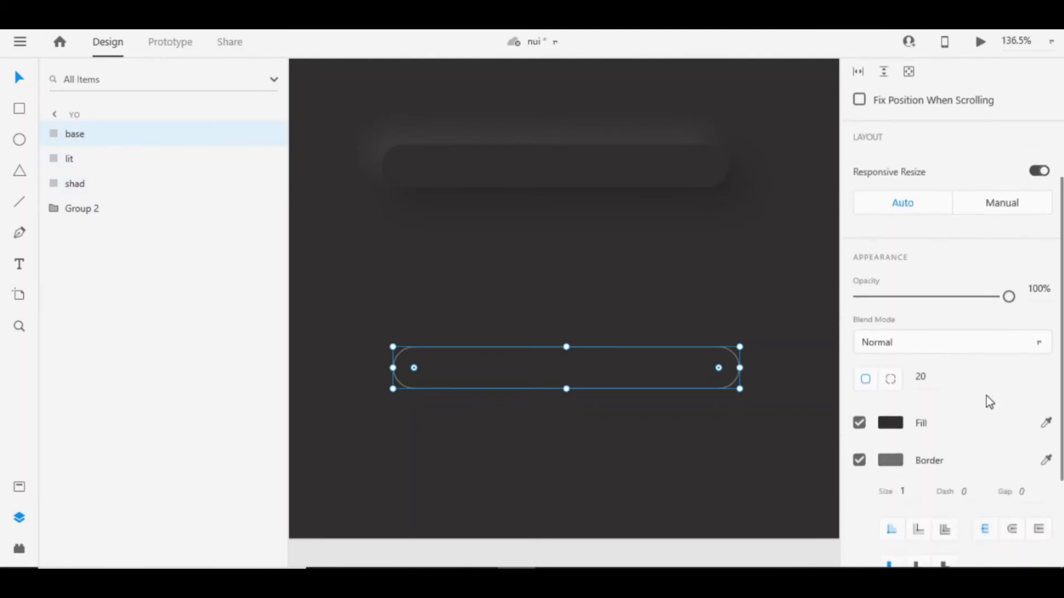
pyautogui.scroll(-2, 989, 402)
pyautogui.click(890, 315)
pyautogui.moveTo(677, 311); pyautogui.dragTo(533, 212)
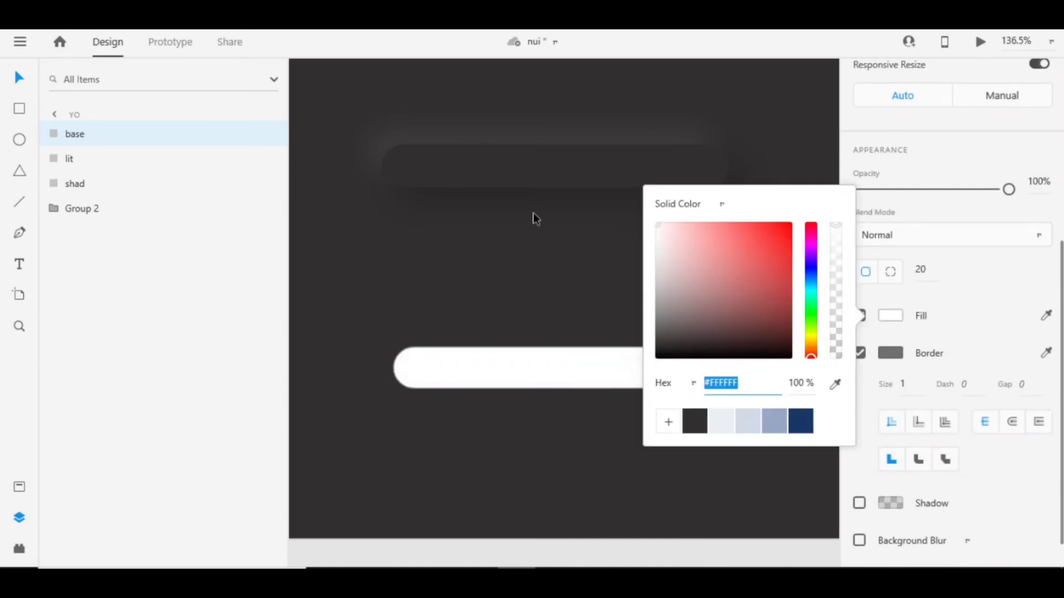
pyautogui.click(563, 417)
pyautogui.click(127, 133)
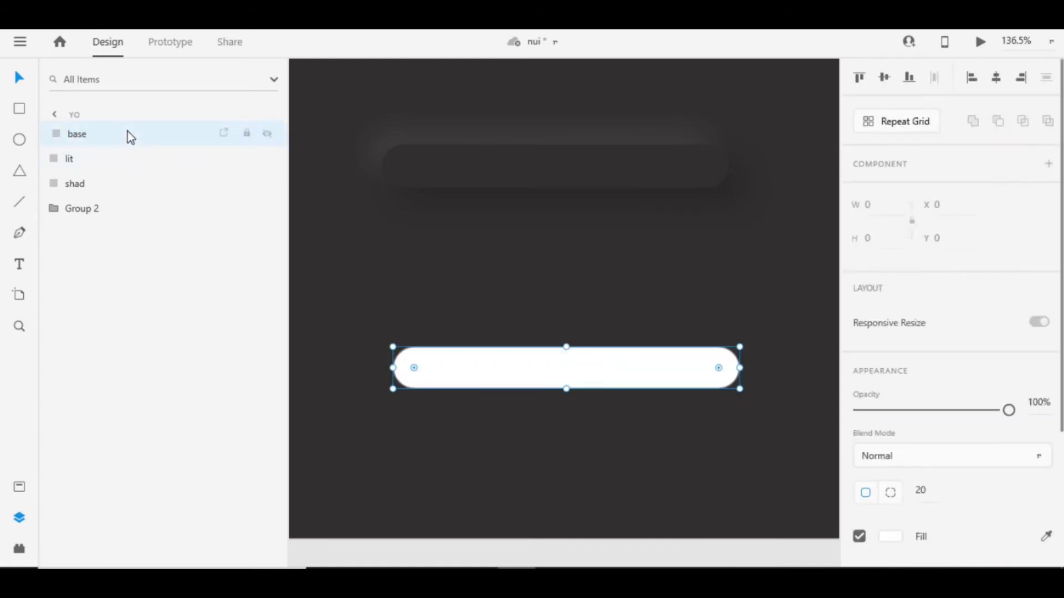
pyautogui.click(269, 133)
# - Turn off the lower lit layer's fill and give it a white (#FFFFFF) border of size 5
pyautogui.click(127, 158)
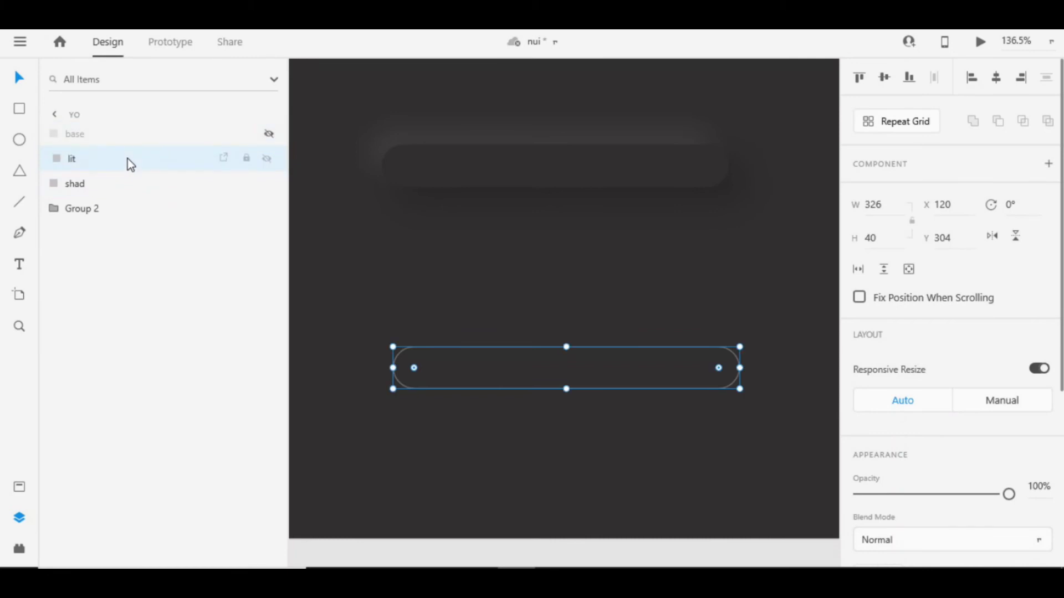
pyautogui.scroll(-3, 929, 434)
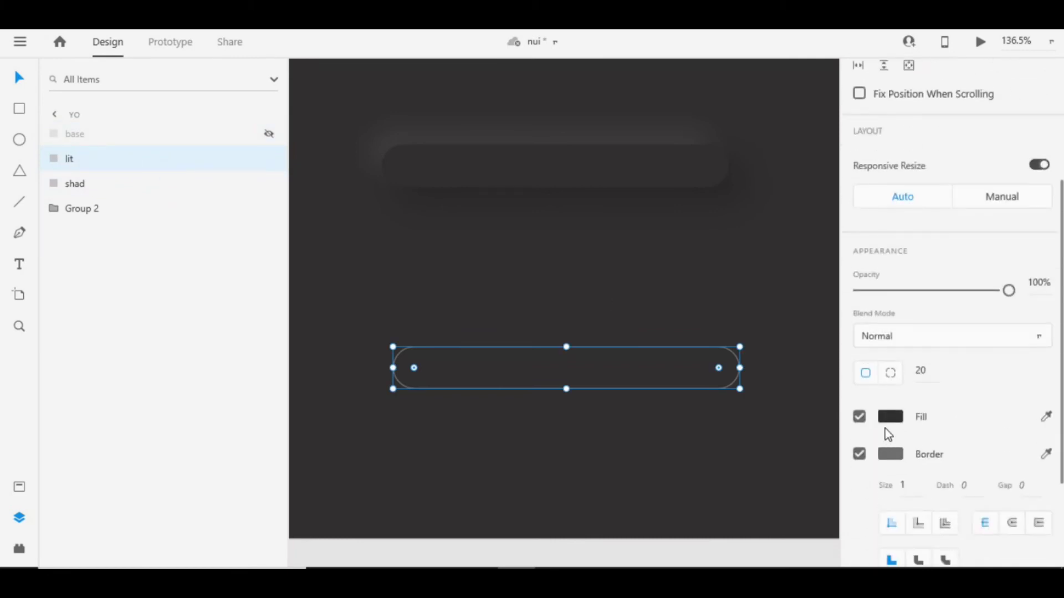
pyautogui.click(905, 485)
pyautogui.press('Return')
pyautogui.click(859, 417)
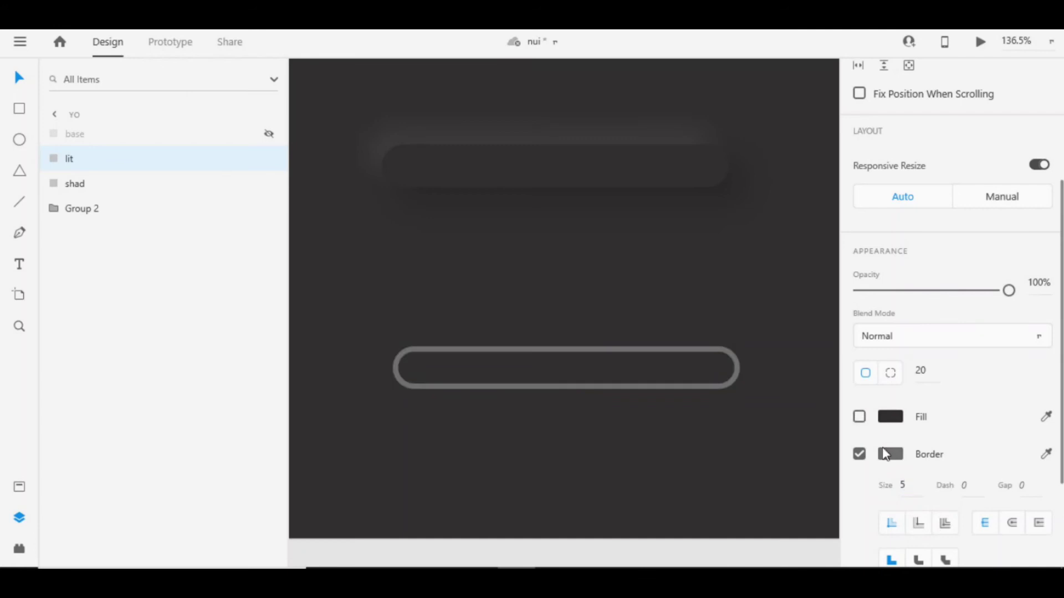
pyautogui.click(890, 456)
pyautogui.moveTo(725, 384); pyautogui.dragTo(518, 282)
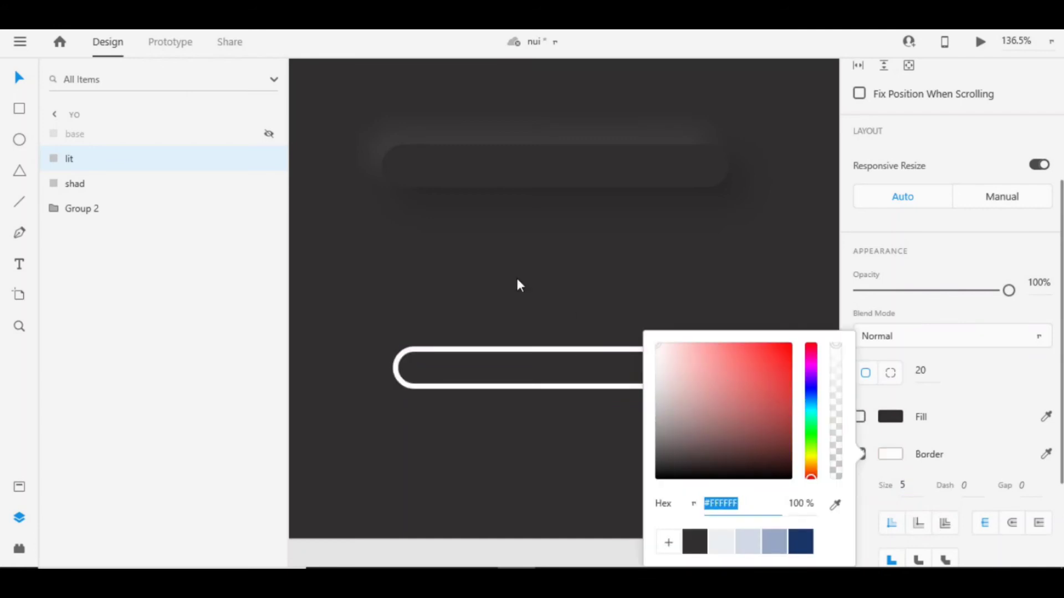
pyautogui.click(954, 415)
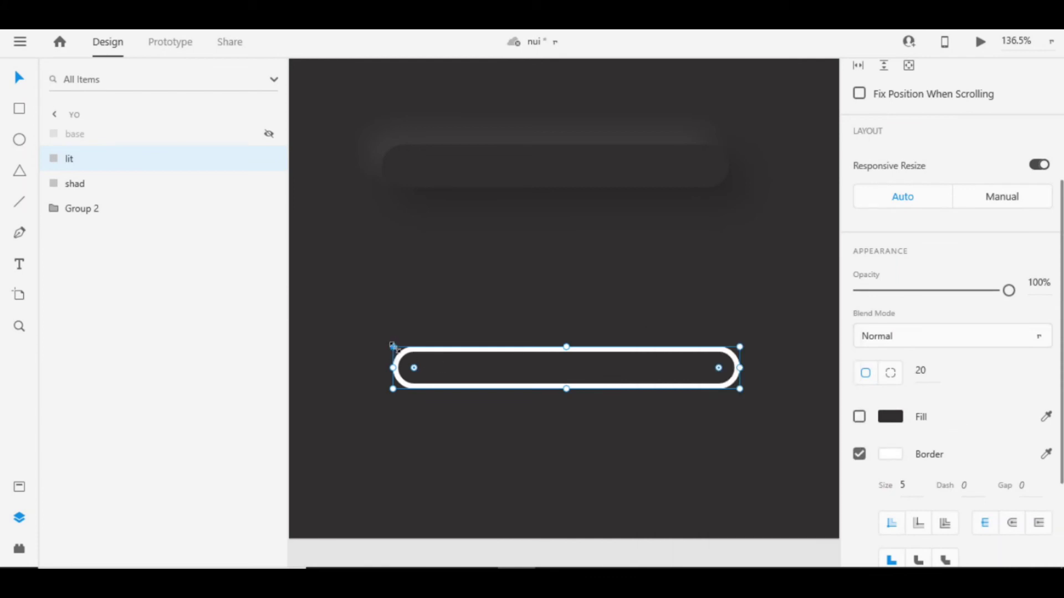
# - Lower the lit layer's opacity to 40% and enlarge its outline outward from the upper-left corner, beyond the bar
pyautogui.moveTo(967, 294); pyautogui.dragTo(919, 290)
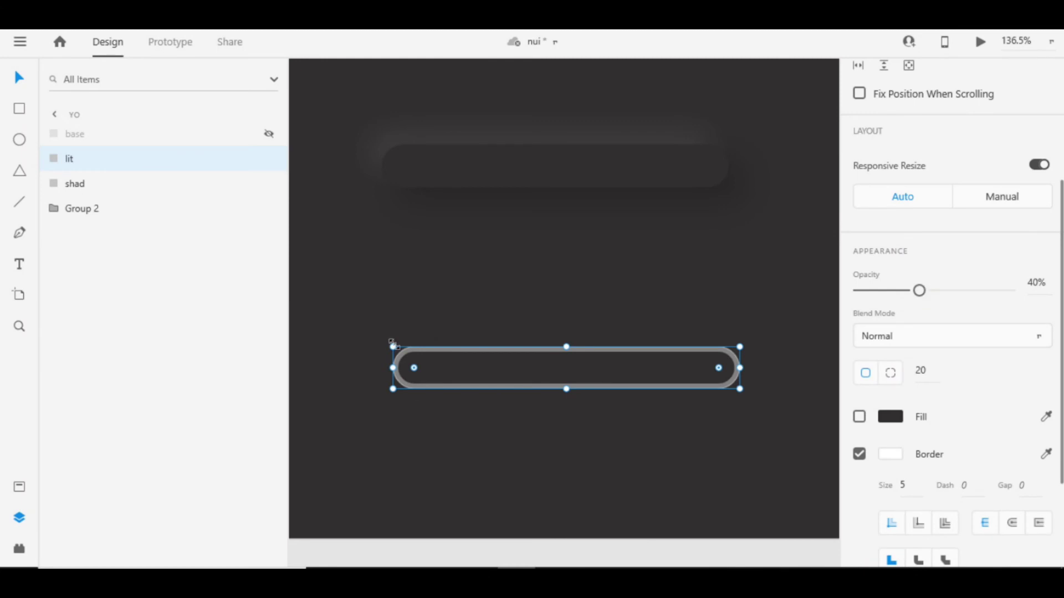
pyautogui.moveTo(392, 345); pyautogui.dragTo(374, 323)
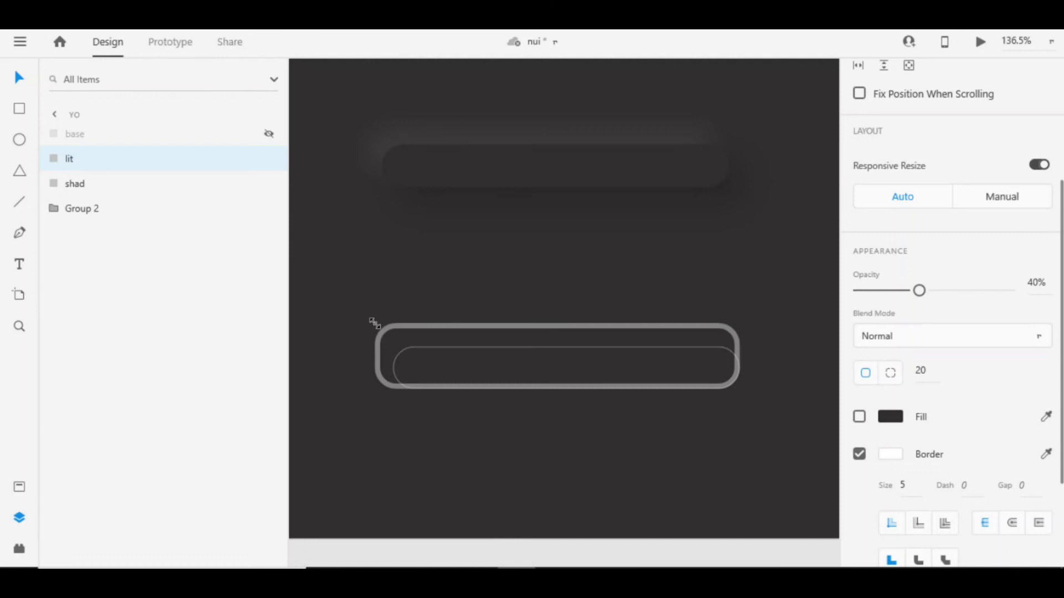
pyautogui.moveTo(374, 323); pyautogui.dragTo(375, 323)
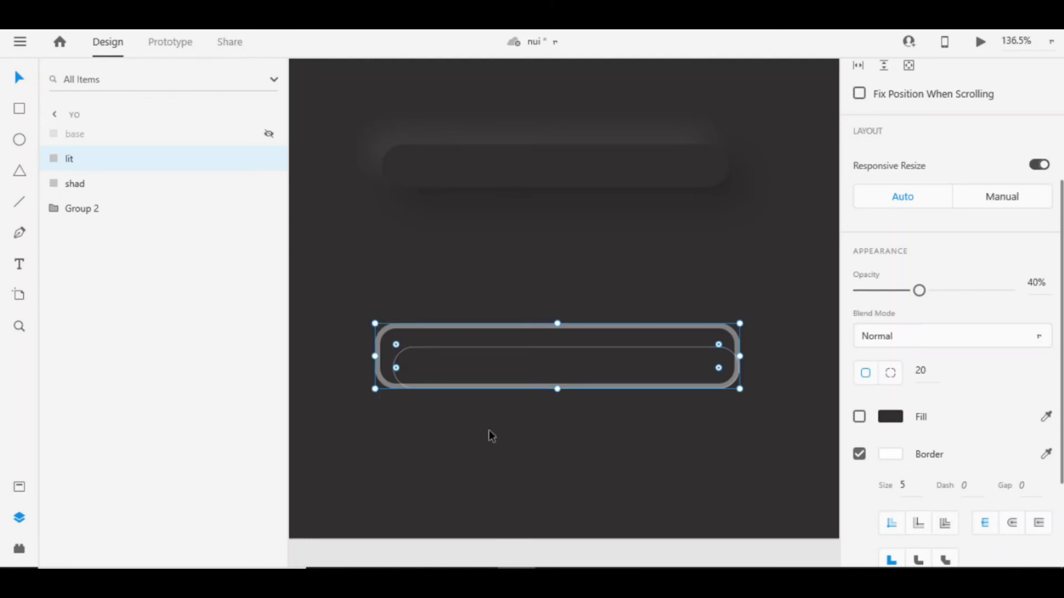
# - Turn off the lower shad layer's fill and give it a black (#000000) border of size 5
pyautogui.click(92, 185)
pyautogui.scroll(-5, 846, 423)
pyautogui.scroll(-1, 846, 423)
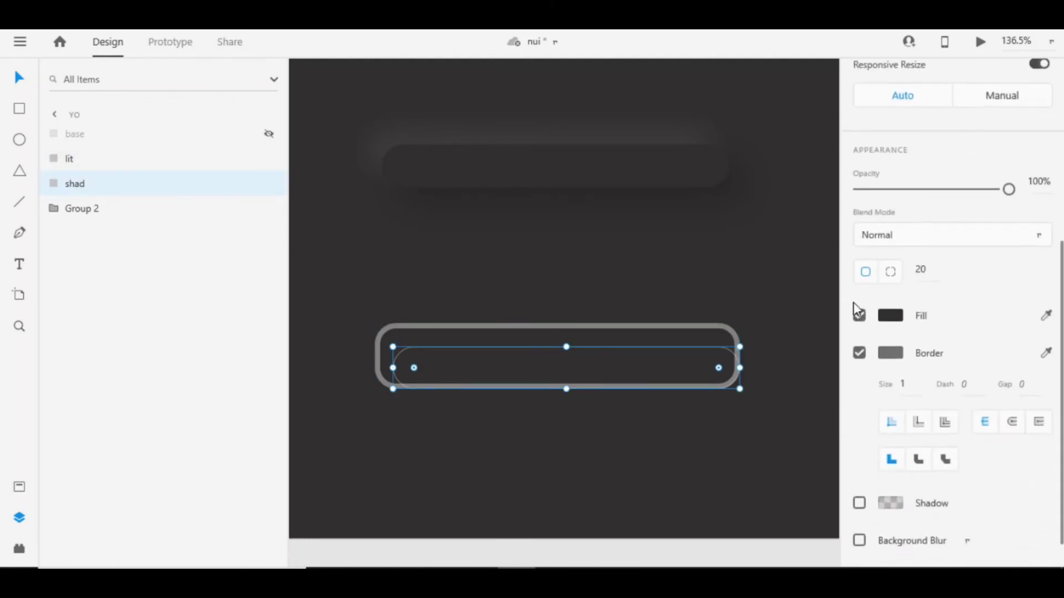
pyautogui.click(860, 315)
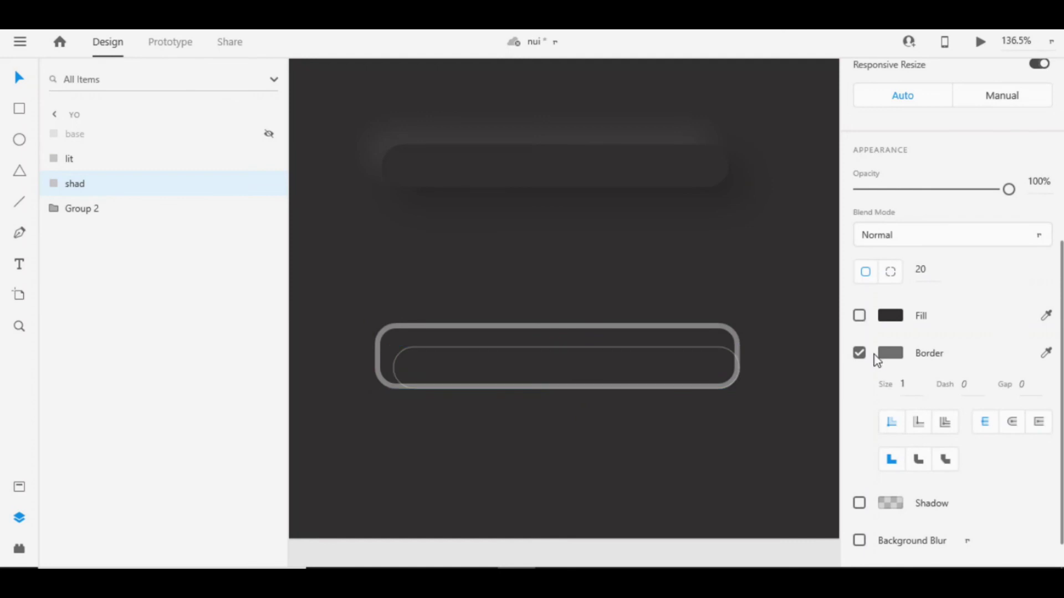
pyautogui.click(902, 383)
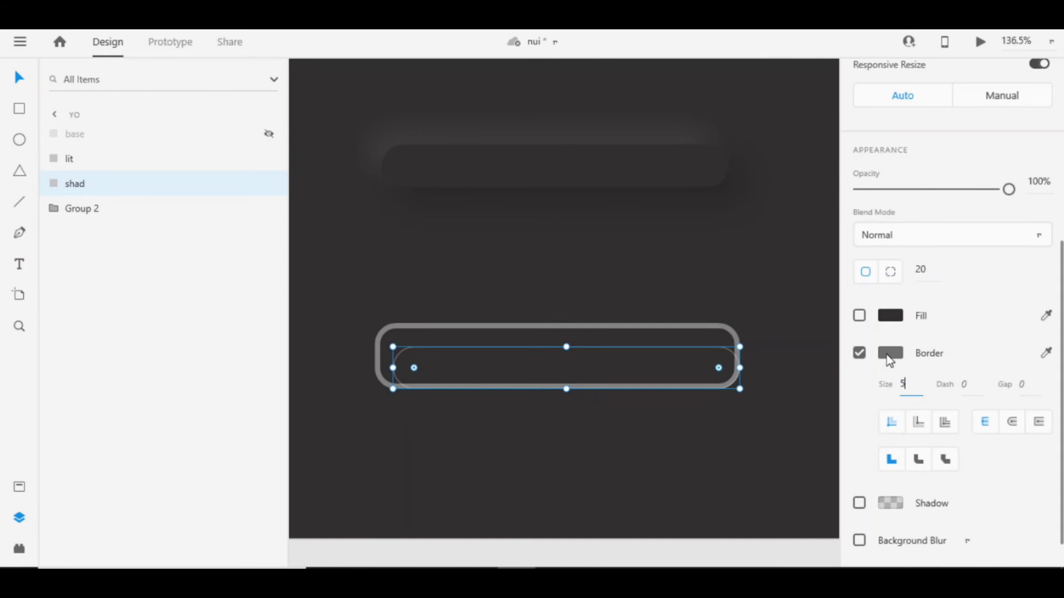
pyautogui.click(888, 355)
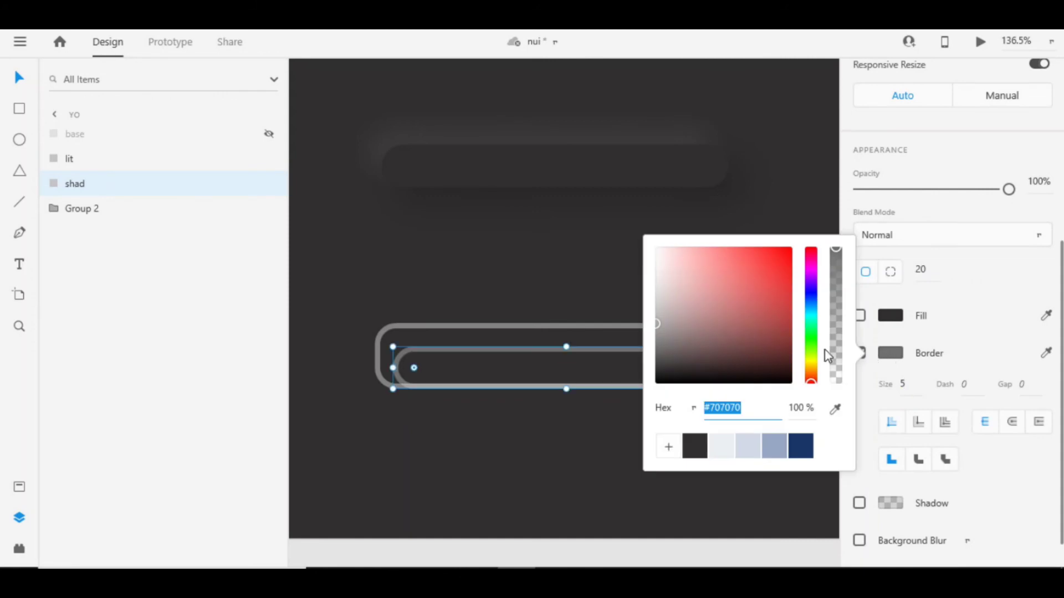
pyautogui.moveTo(731, 320); pyautogui.dragTo(620, 408)
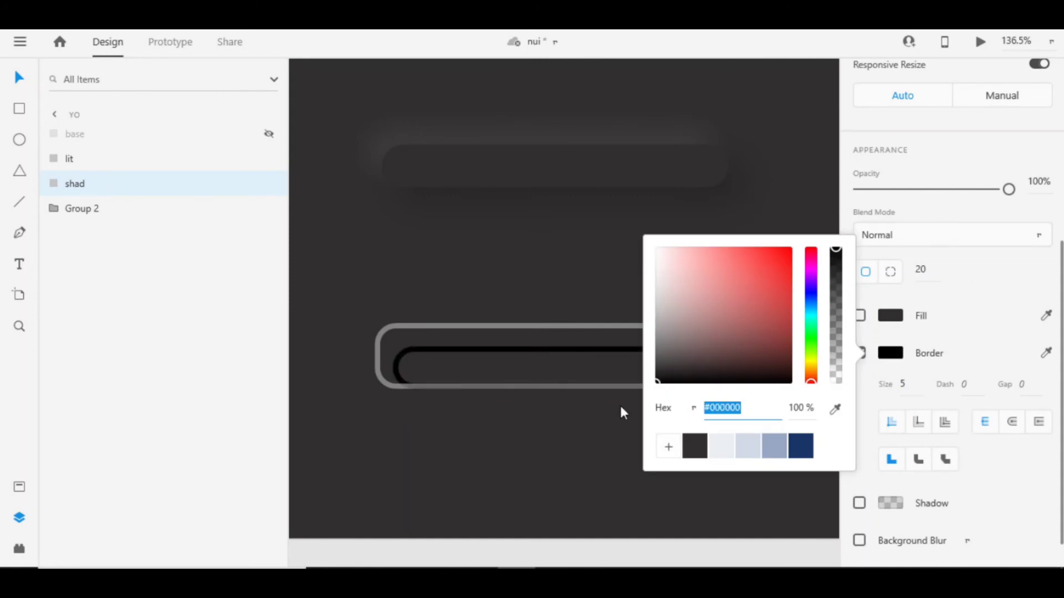
# - Apply an Object Blur to the shad layer and keep its fill turned off
pyautogui.click(941, 540)
pyautogui.scroll(-3, 969, 443)
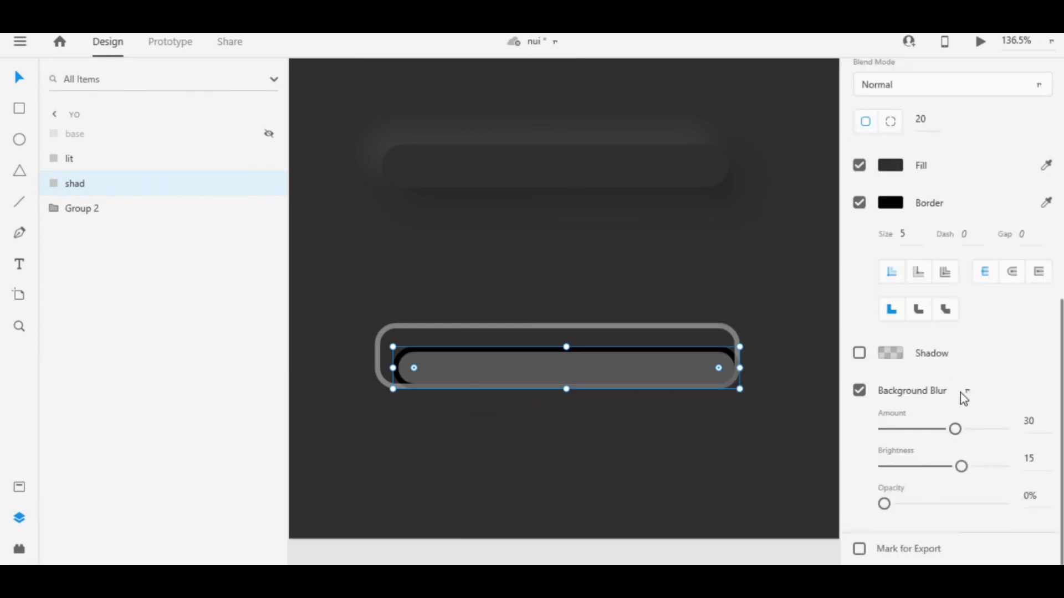
pyautogui.click(967, 391)
pyautogui.click(934, 427)
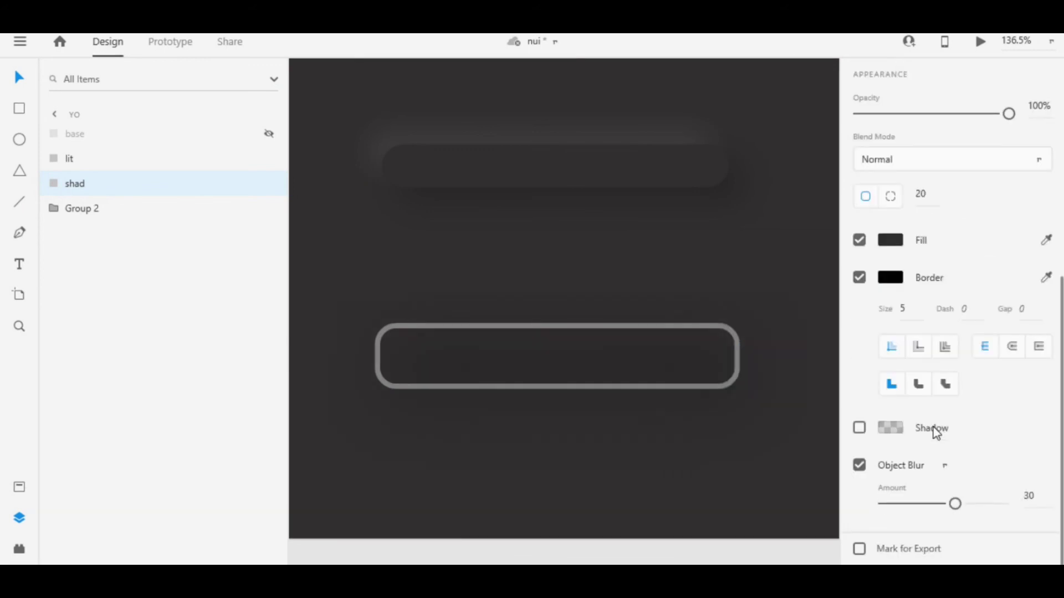
pyautogui.click(859, 240)
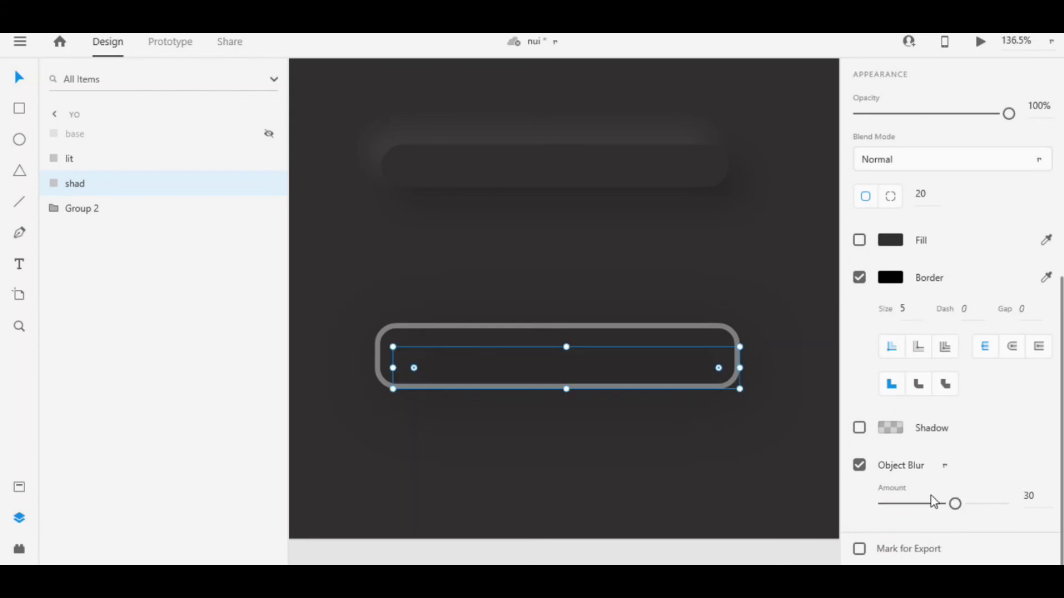
# - Reduce the shad layer's Object Blur amount to about 5
pyautogui.click(945, 467)
pyautogui.click(909, 477)
pyautogui.click(913, 504)
pyautogui.moveTo(913, 504); pyautogui.dragTo(896, 504)
# - Apply an Object Blur of 5 to the lower lit layer and unhide the white base layer
pyautogui.click(740, 347)
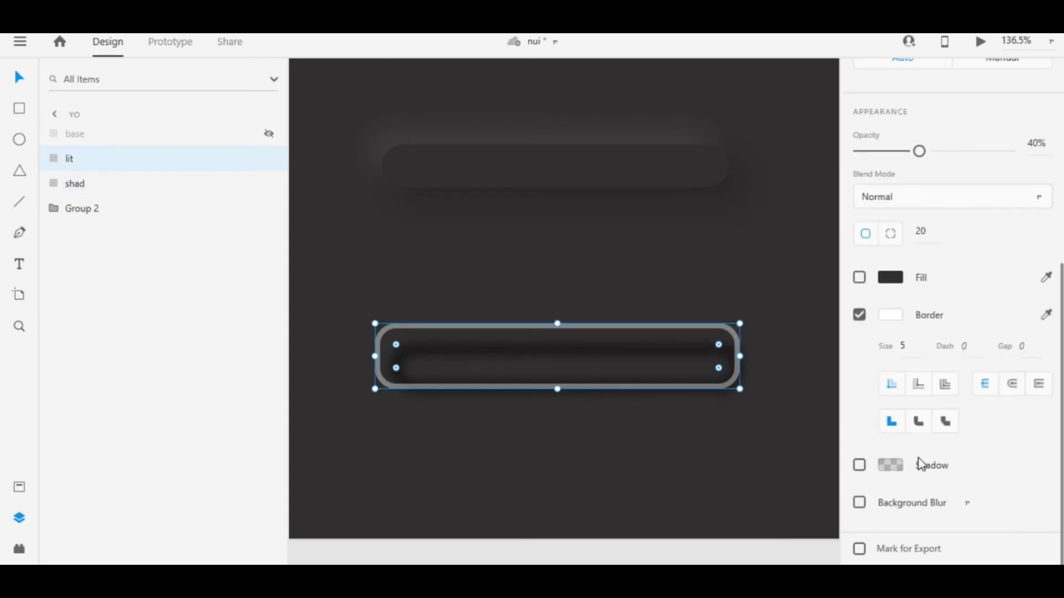
pyautogui.click(968, 505)
pyautogui.click(930, 533)
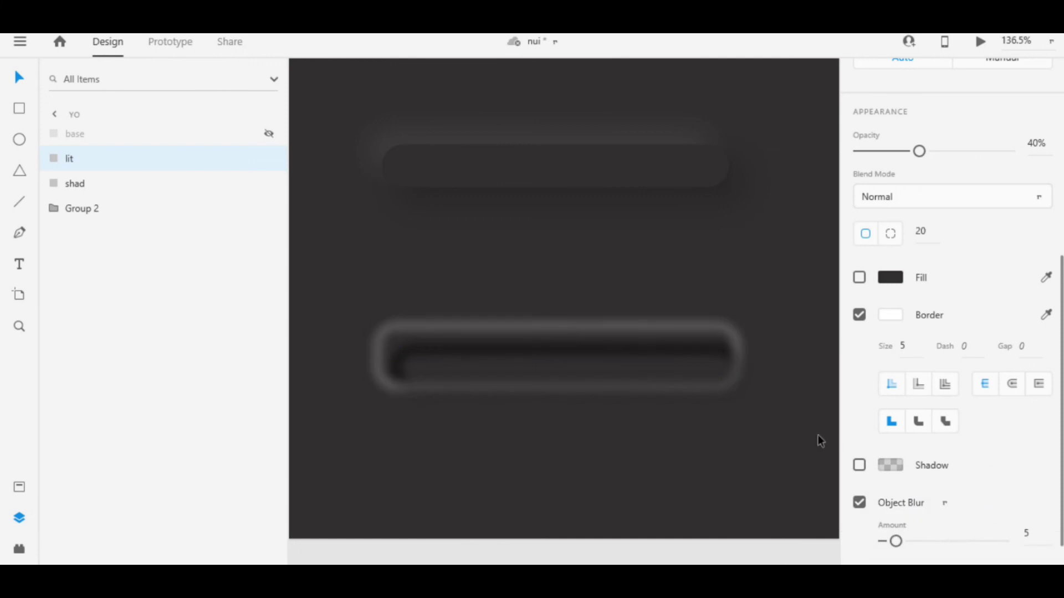
pyautogui.click(799, 424)
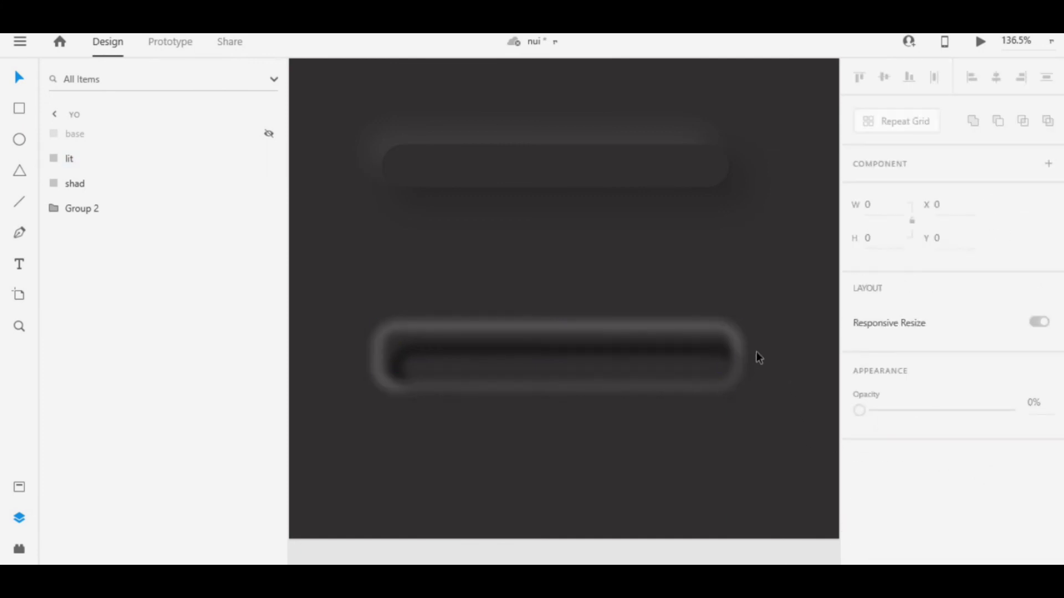
pyautogui.click(270, 135)
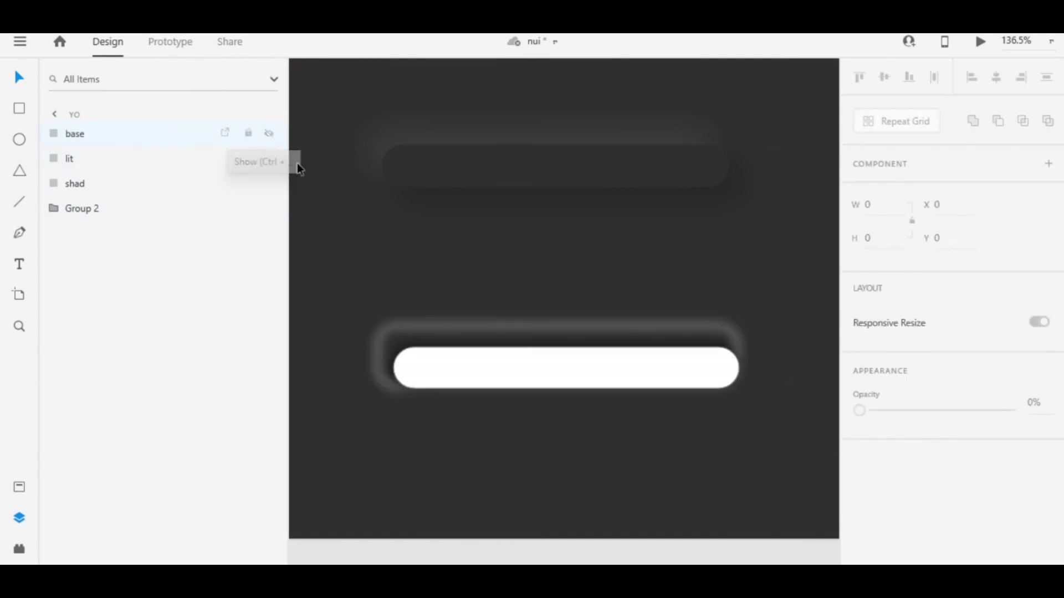
# - Mask the lower bar's lit and shad layers with the white base shape to form the pressed-in bar
pyautogui.moveTo(337, 273); pyautogui.dragTo(677, 403)
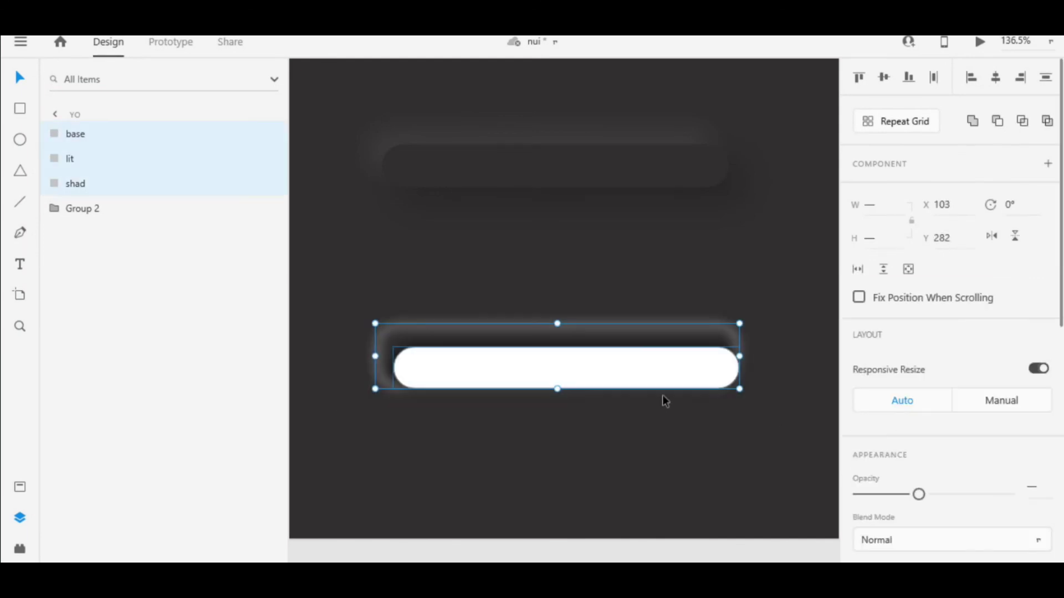
pyautogui.rightClick(565, 372)
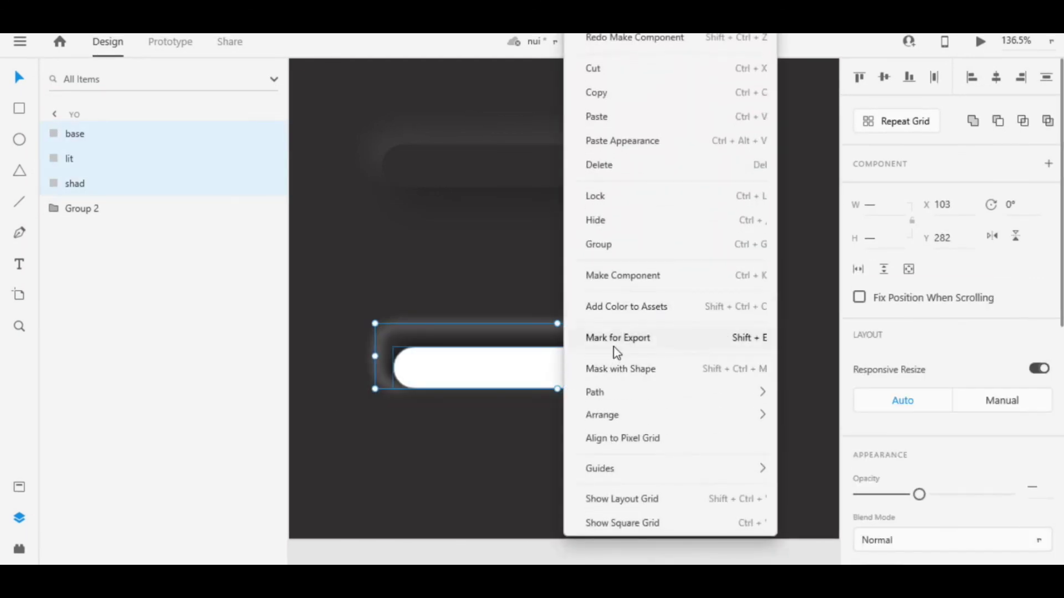
pyautogui.click(609, 375)
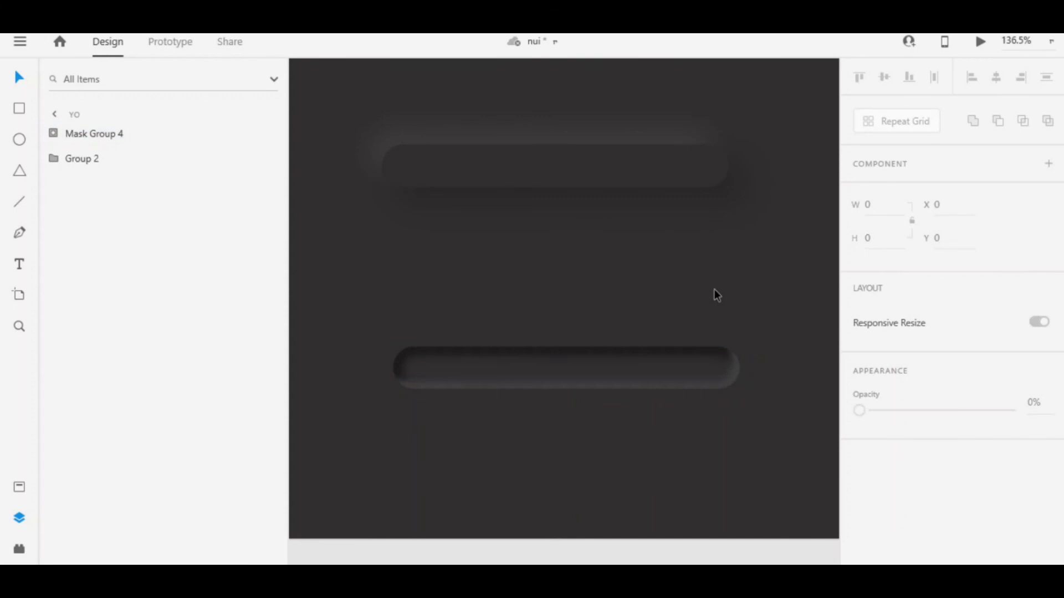
# - Examine the raised and pressed-in bars on the yo artboard up close and from a distance
pyautogui.scroll(6, 715, 294)
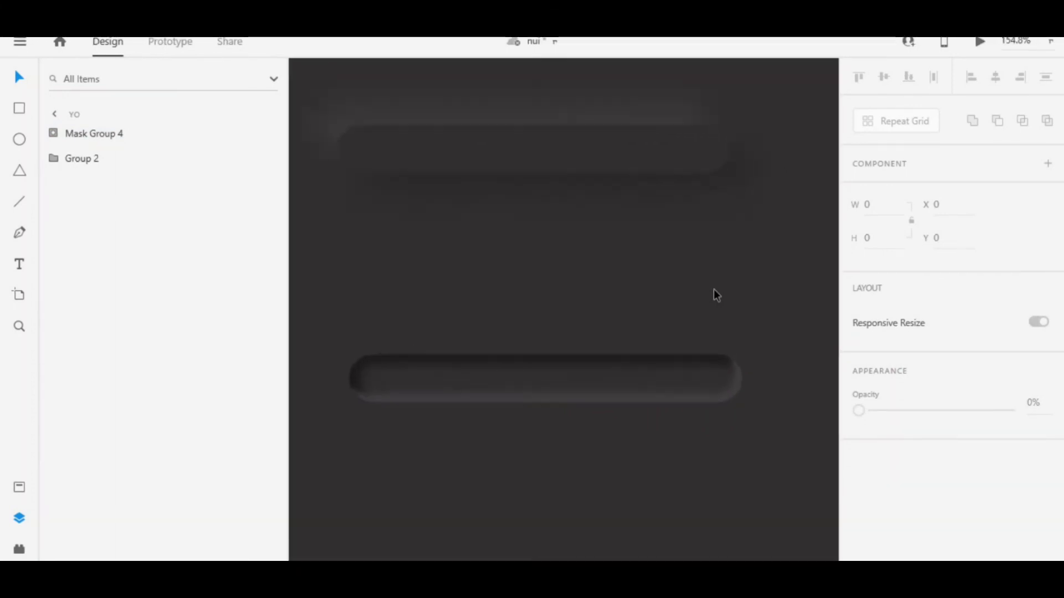
pyautogui.scroll(5, 713, 295)
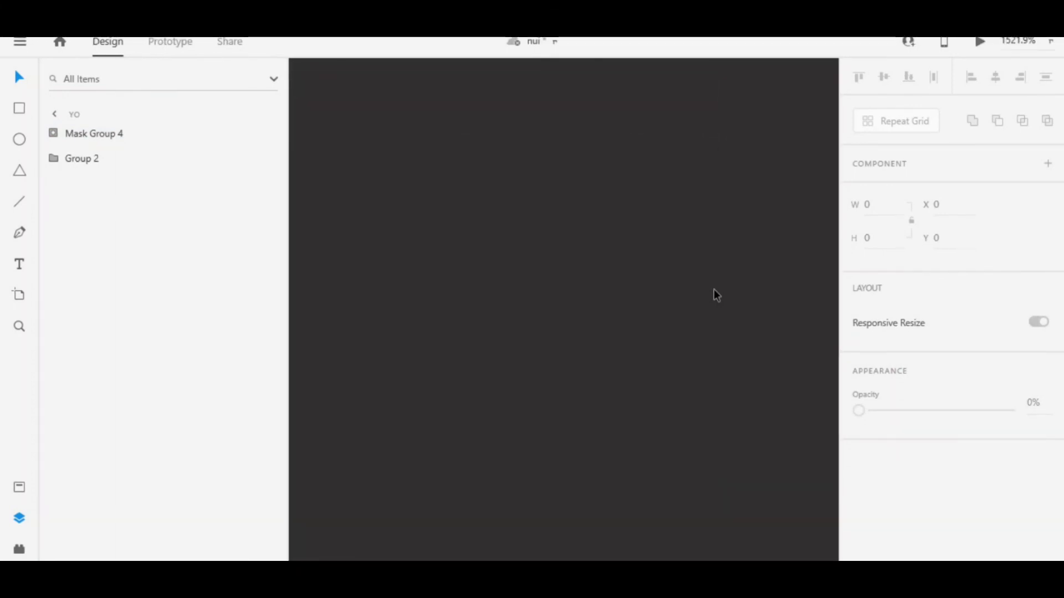
pyautogui.scroll(-7, 714, 289)
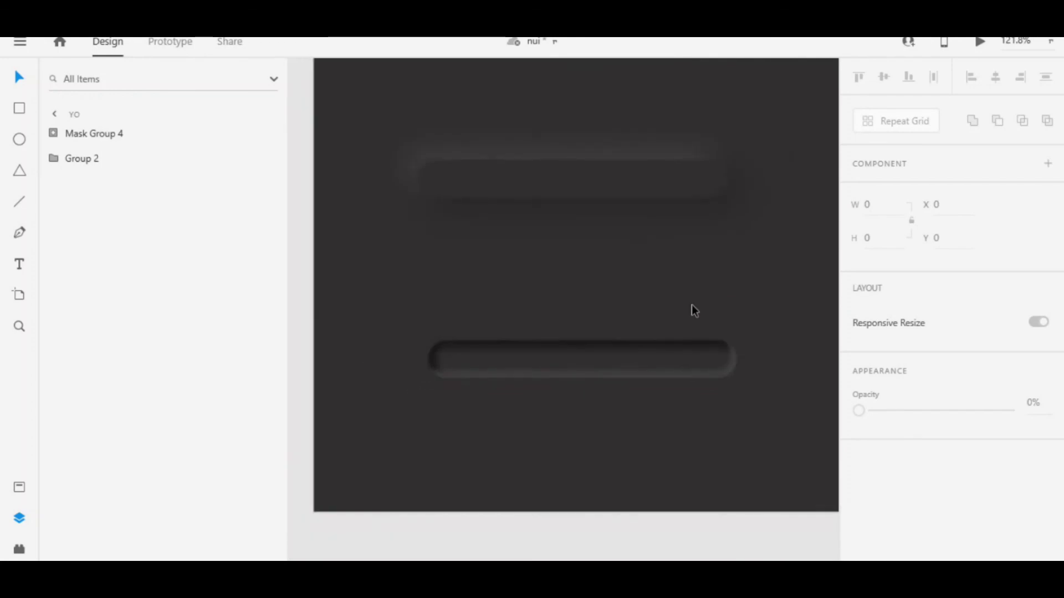
pyautogui.scroll(1, 691, 305)
pyautogui.click(540, 426)
pyautogui.click(646, 309)
pyautogui.scroll(-3, 646, 309)
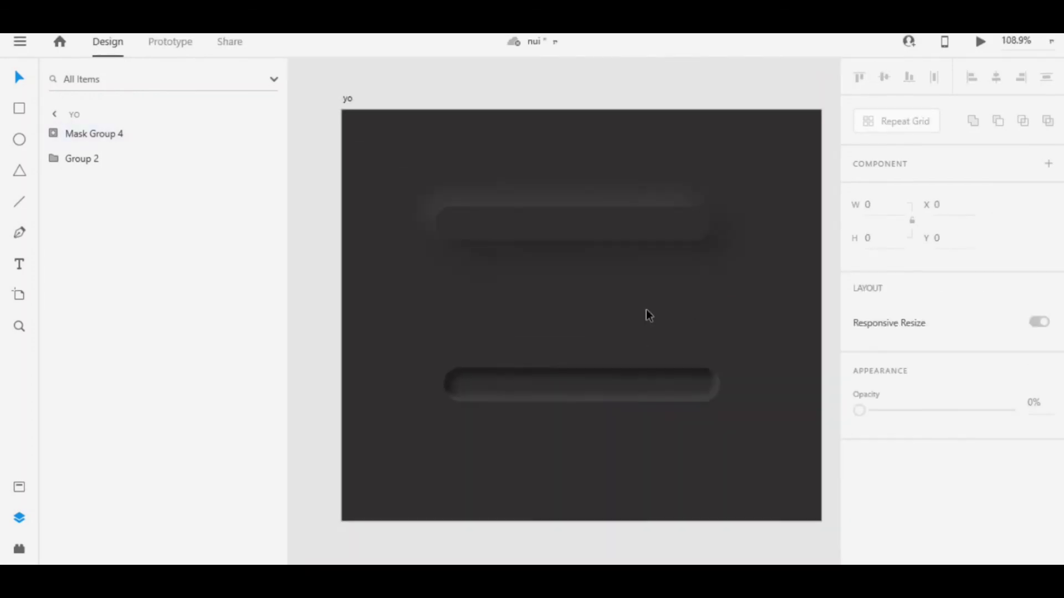
pyautogui.scroll(-2, 646, 311)
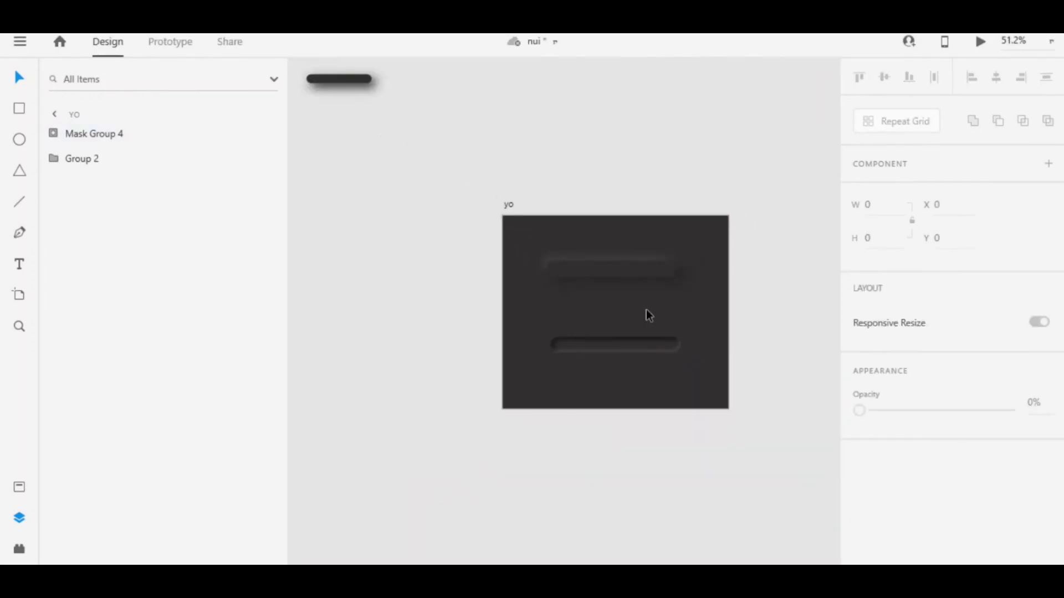
pyautogui.scroll(1, 646, 310)
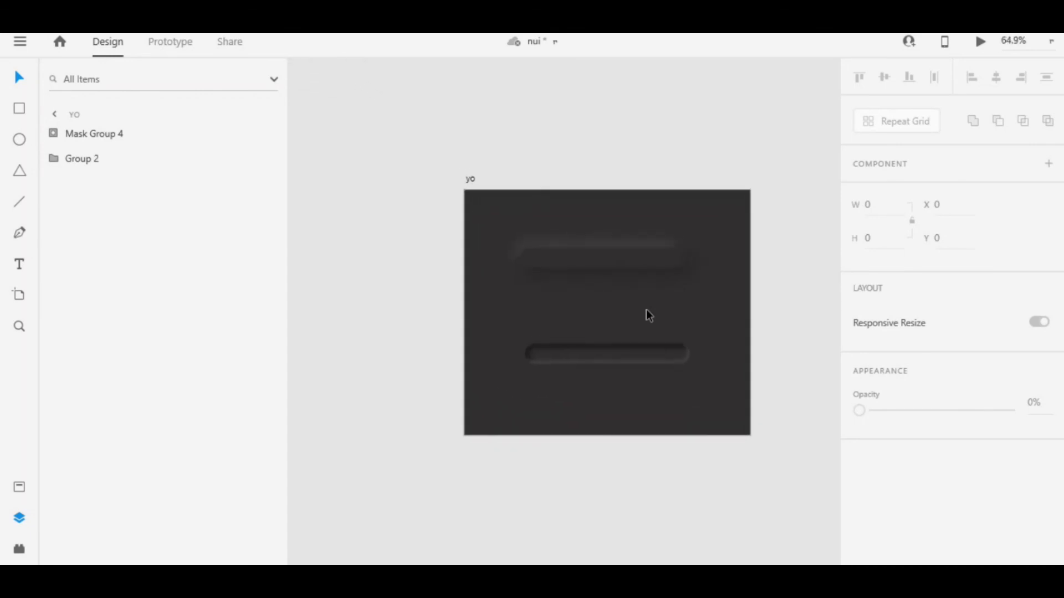